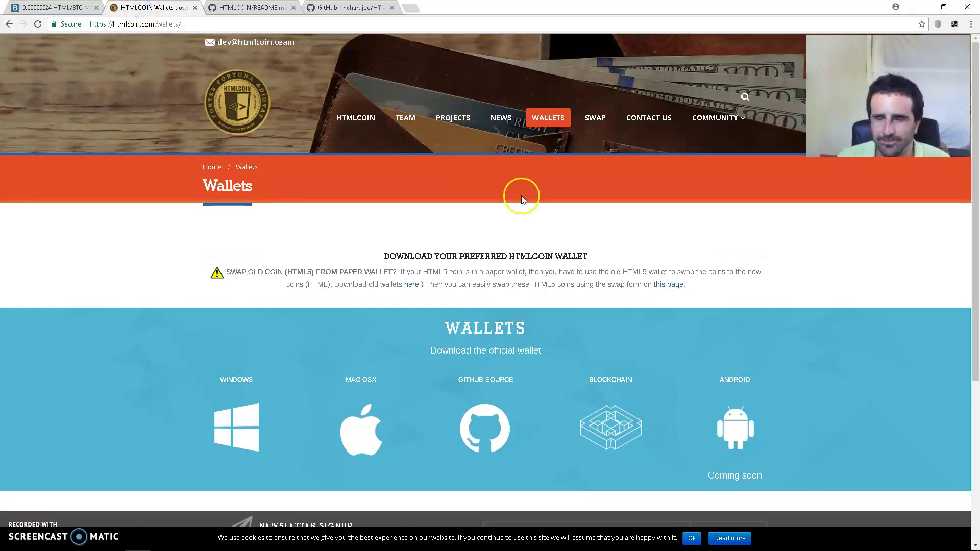
Search Windows for 'html' and launch HTMLCOIN CORE 2.0
click(532, 223)
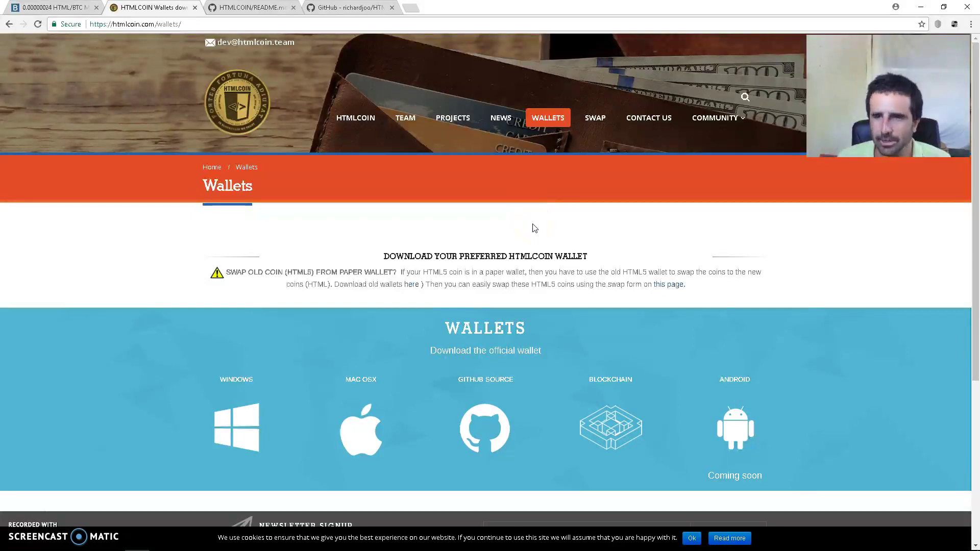
click(533, 218)
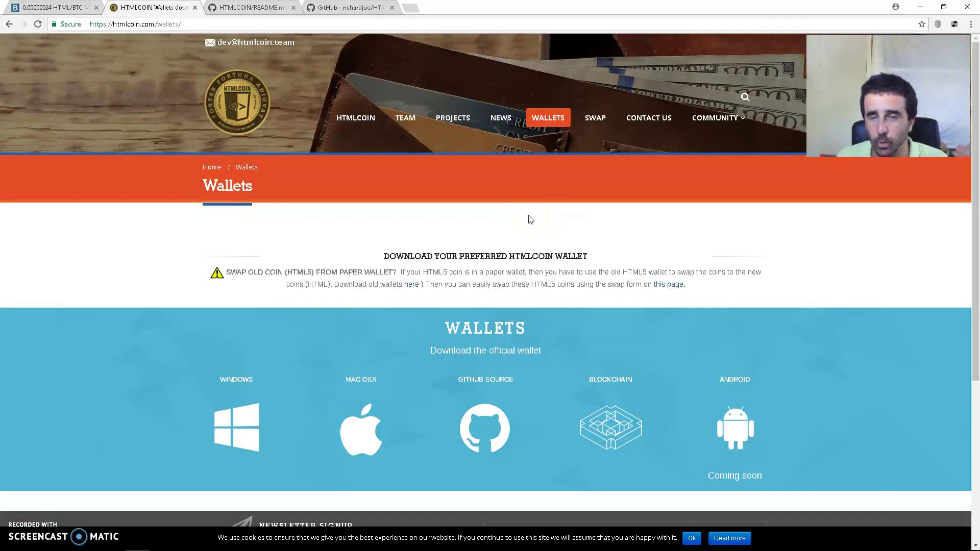
click(602, 119)
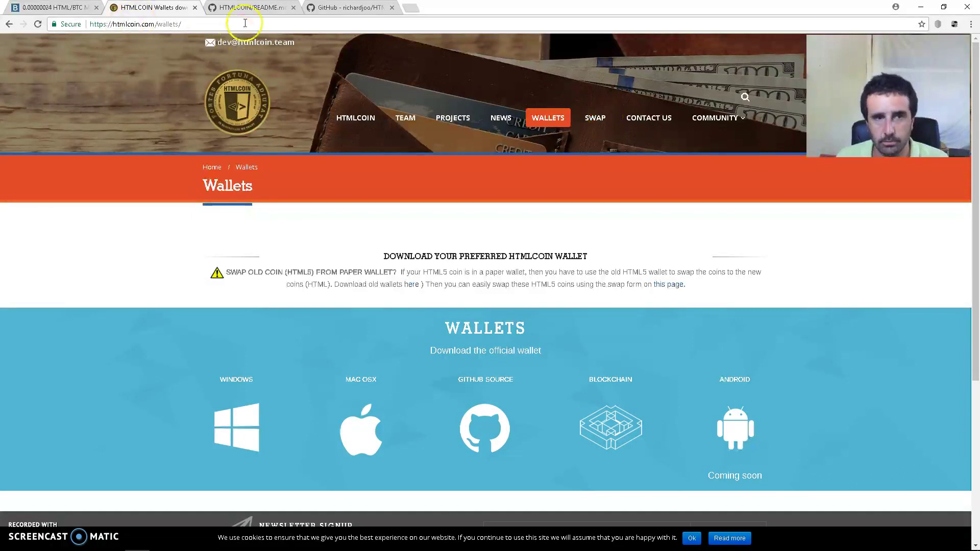
click(108, 200)
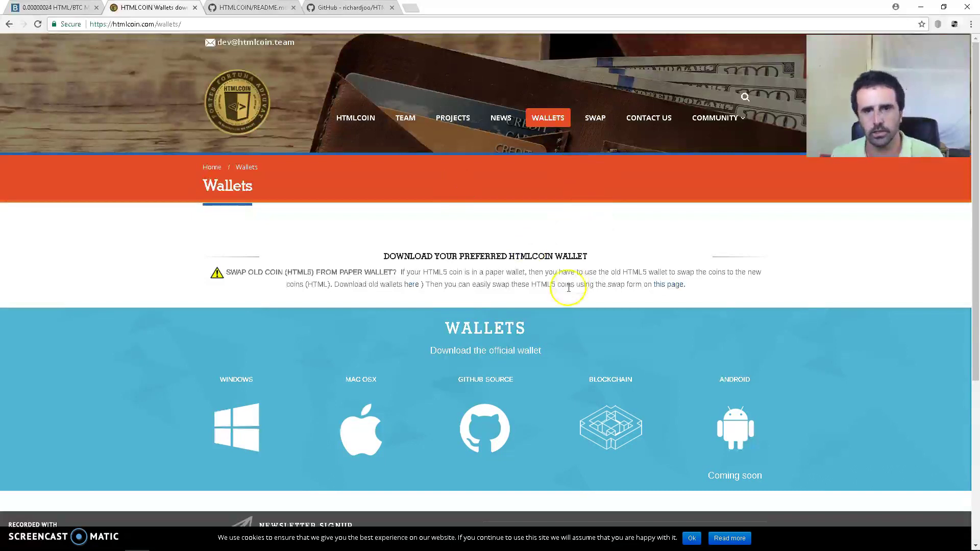
mouse_move(20, 547)
click(36, 541)
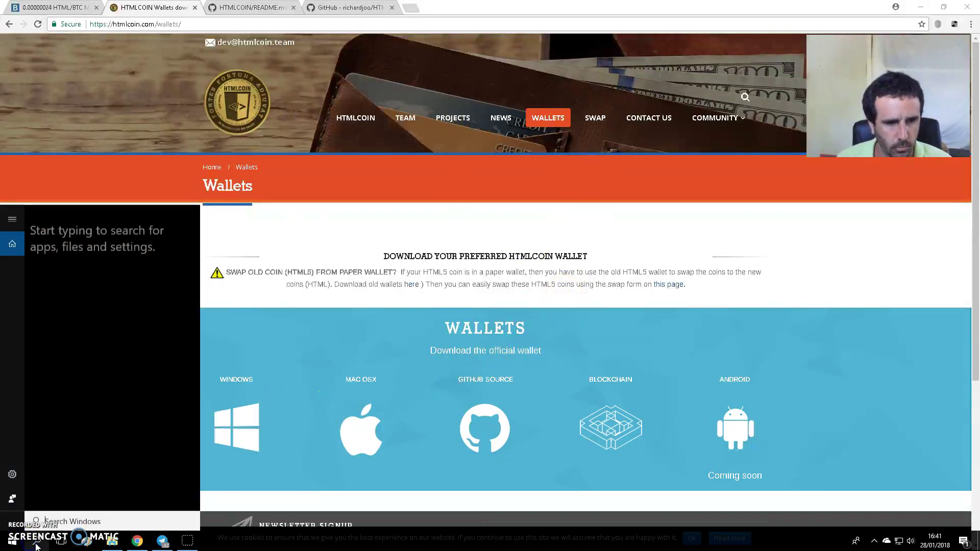
text(html)
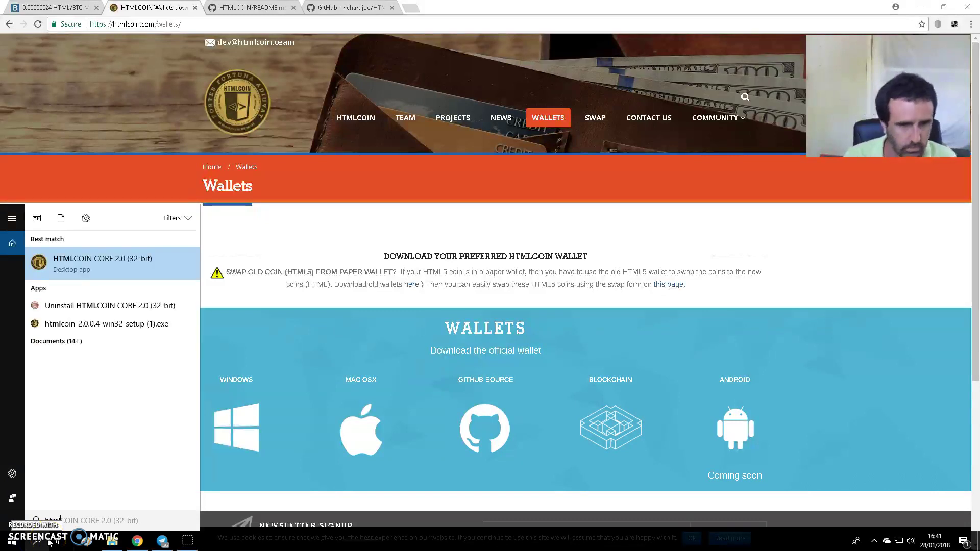
click(153, 262)
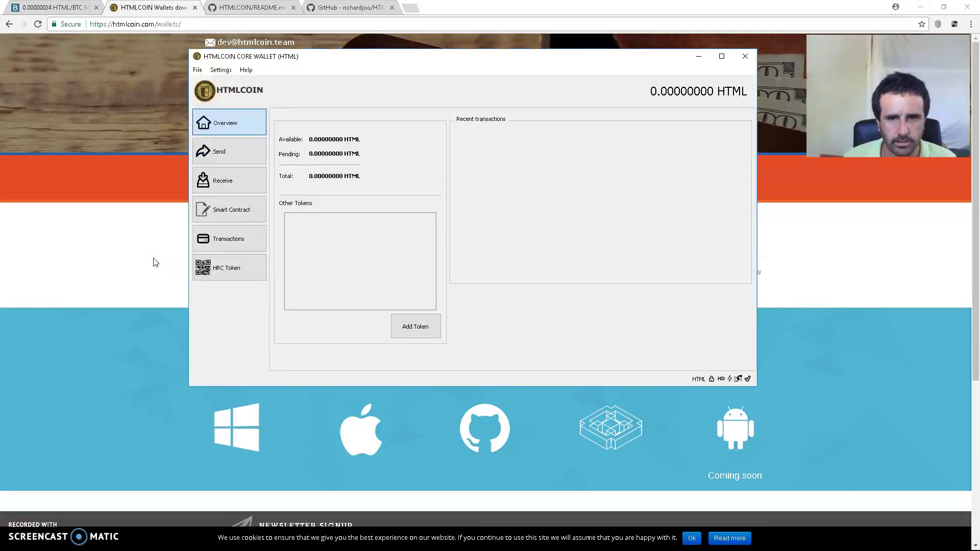
Look through the File and Settings menus' encryption and passphrase options, then open File > Backup Wallet
click(198, 70)
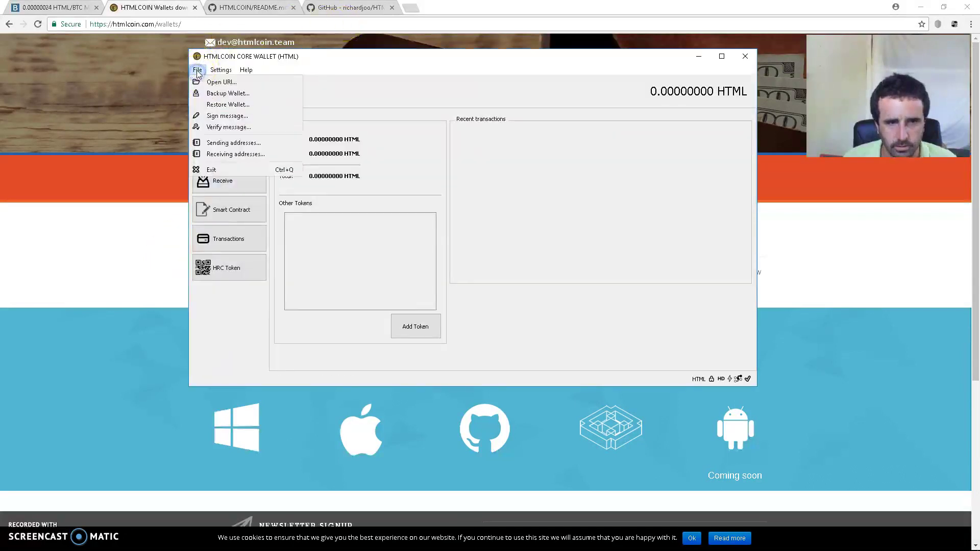
mouse_move(221, 70)
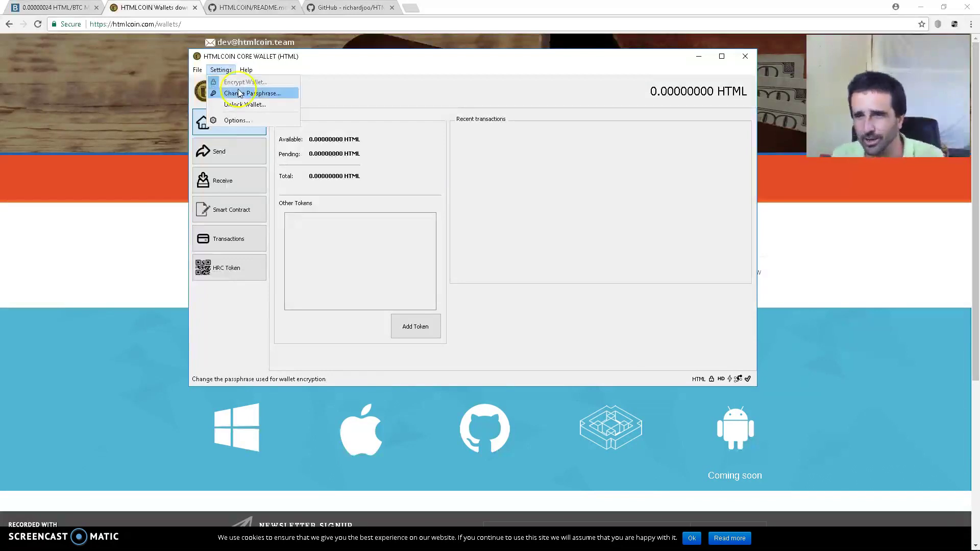
click(237, 87)
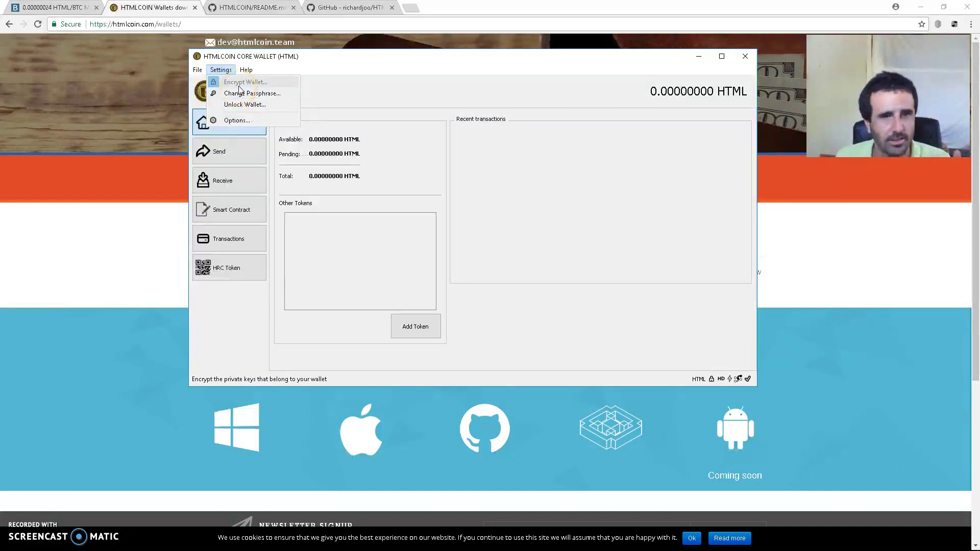
click(197, 72)
click(227, 71)
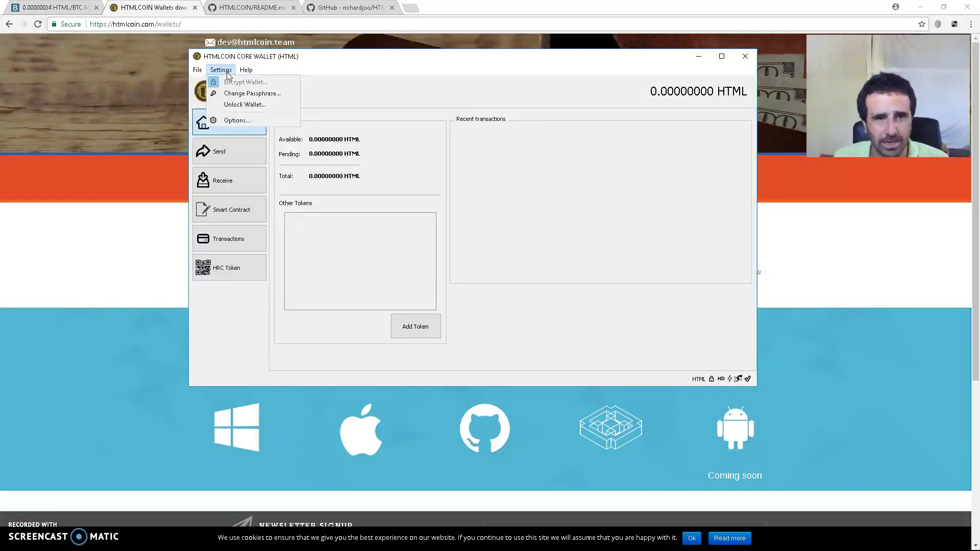
click(197, 70)
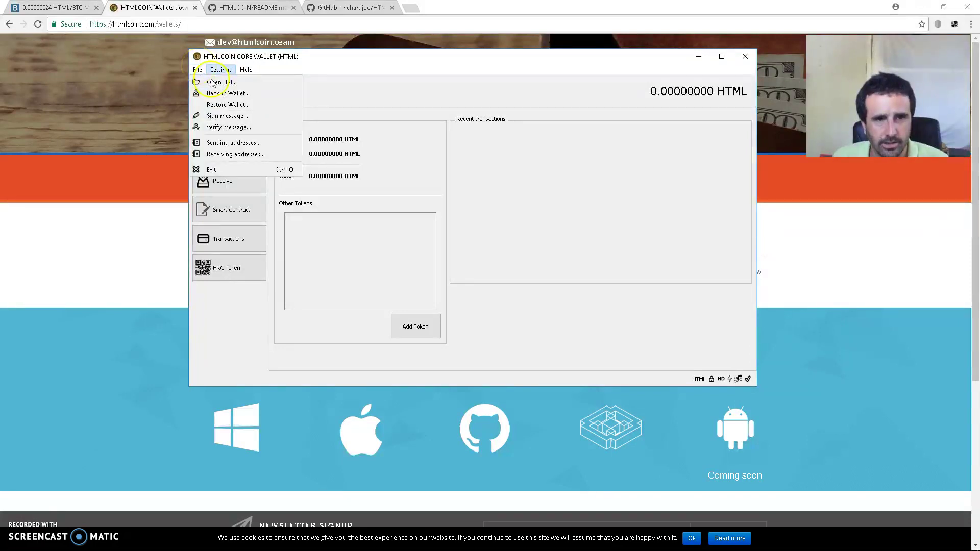
click(200, 71)
click(219, 94)
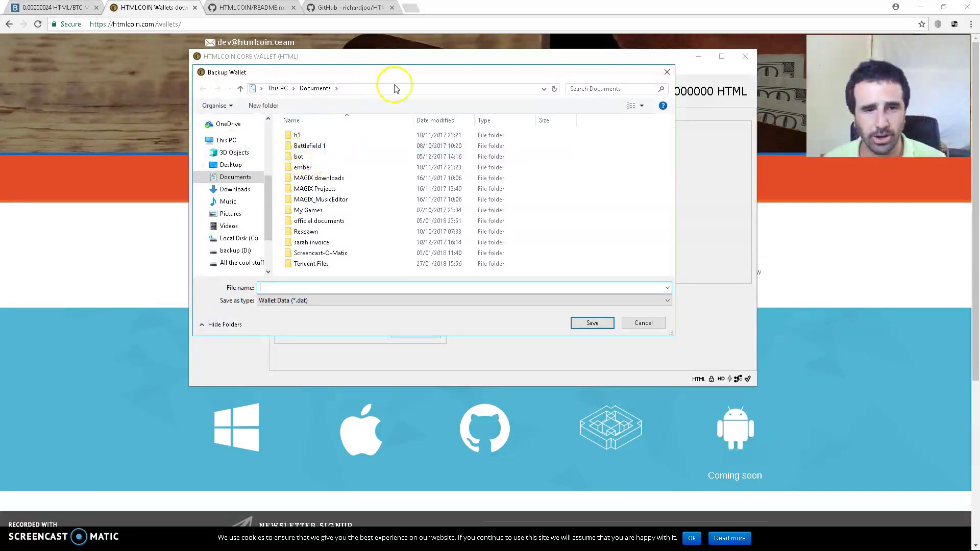
Cancel the backup, view and dismiss Restore Wallet, then reopen and cancel Backup Wallet
click(635, 322)
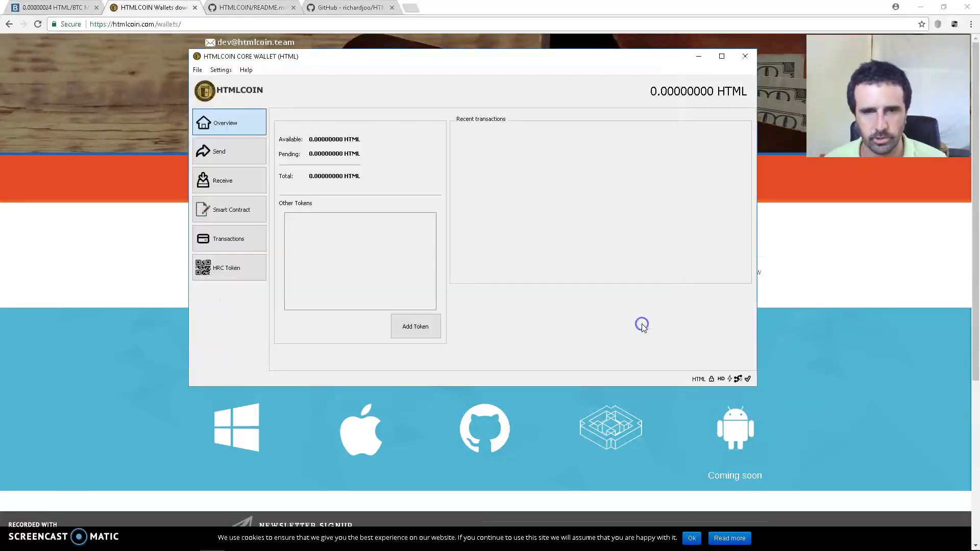
click(197, 70)
click(224, 92)
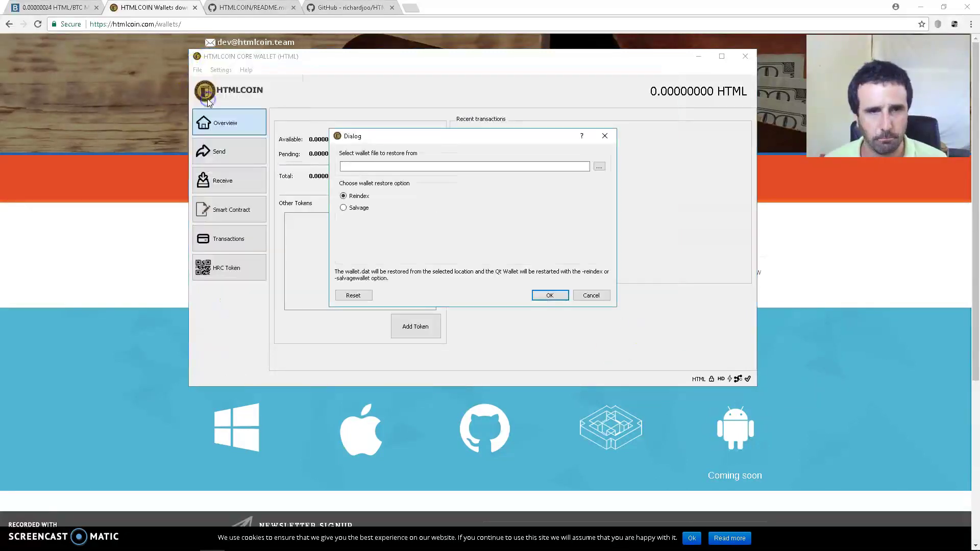
click(597, 295)
click(197, 70)
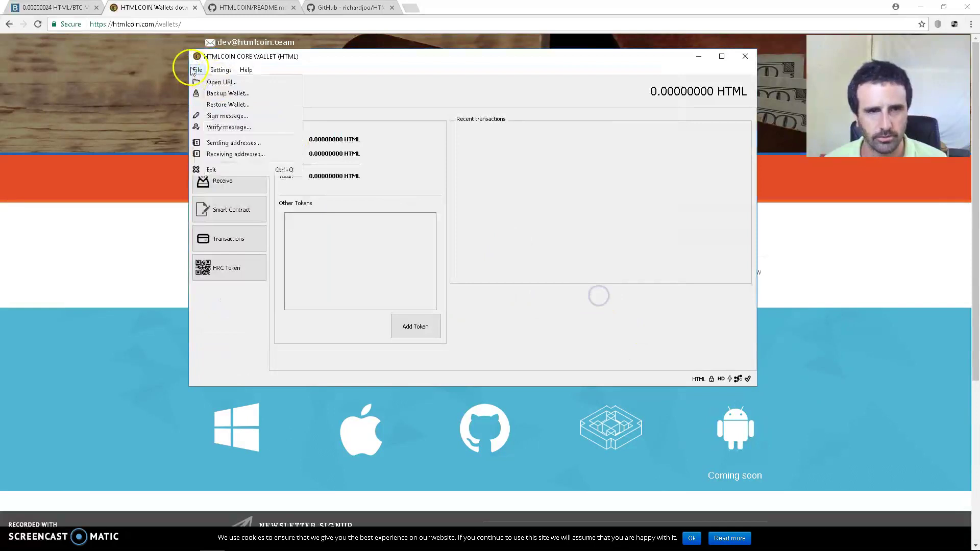
click(210, 93)
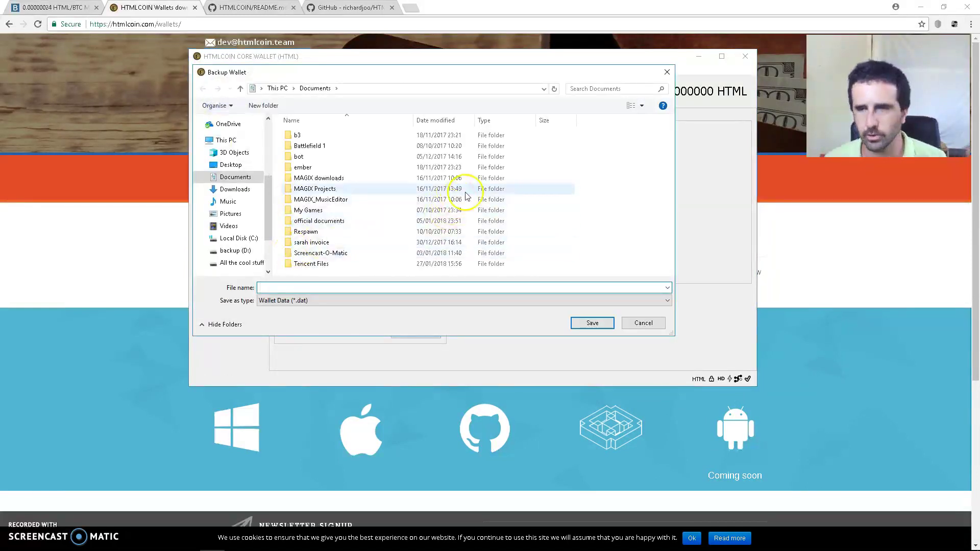
click(643, 323)
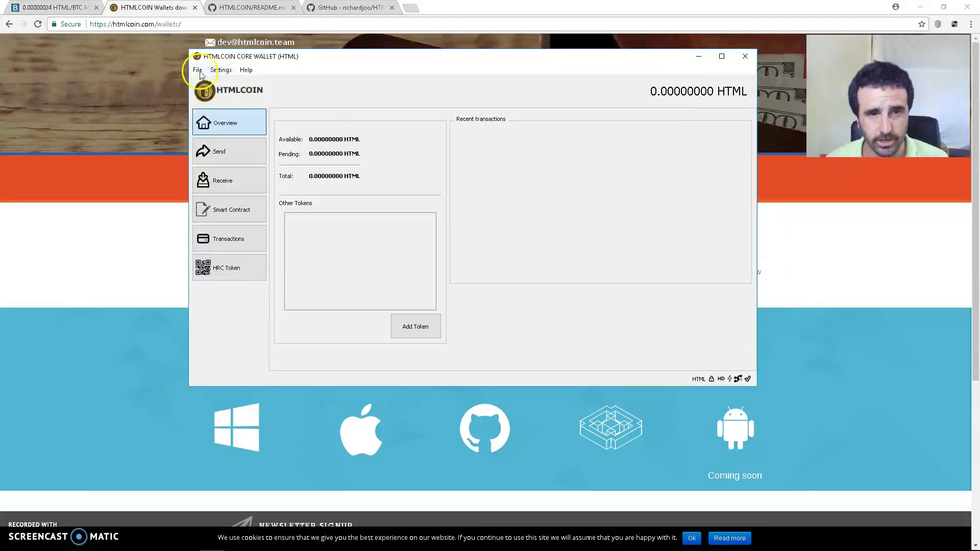
Open Help > Debug window (client v2.0.0.4-beta), then switch to Chrome's HTMLCOIN README tab
click(246, 71)
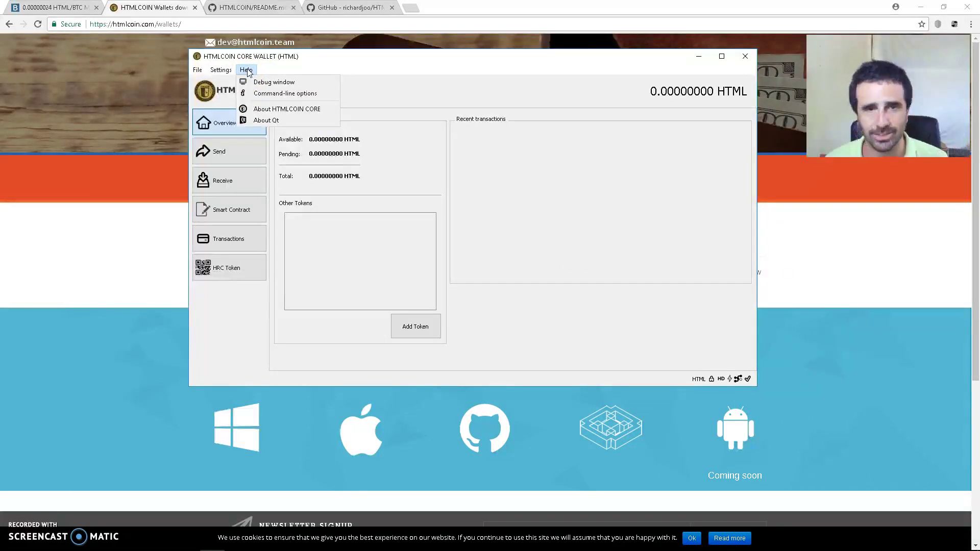
click(250, 69)
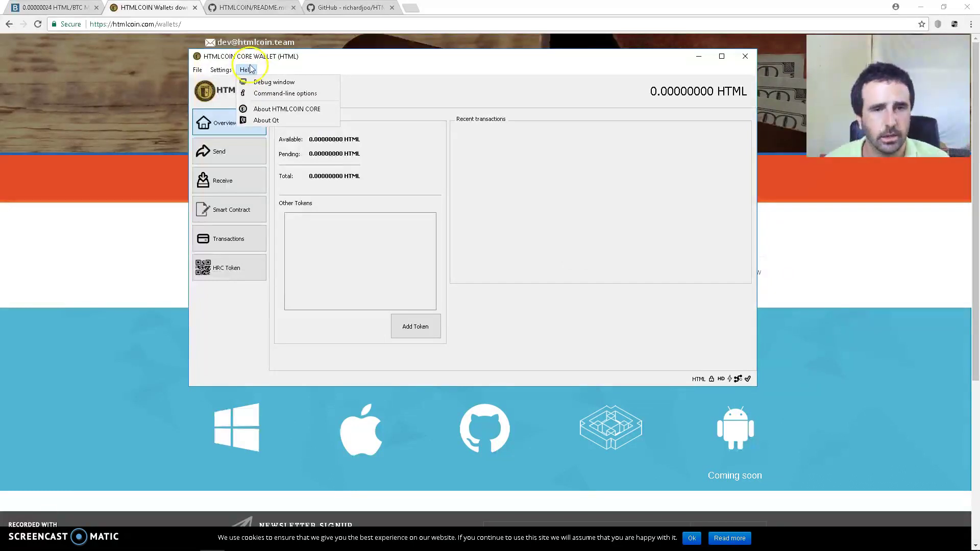
click(262, 82)
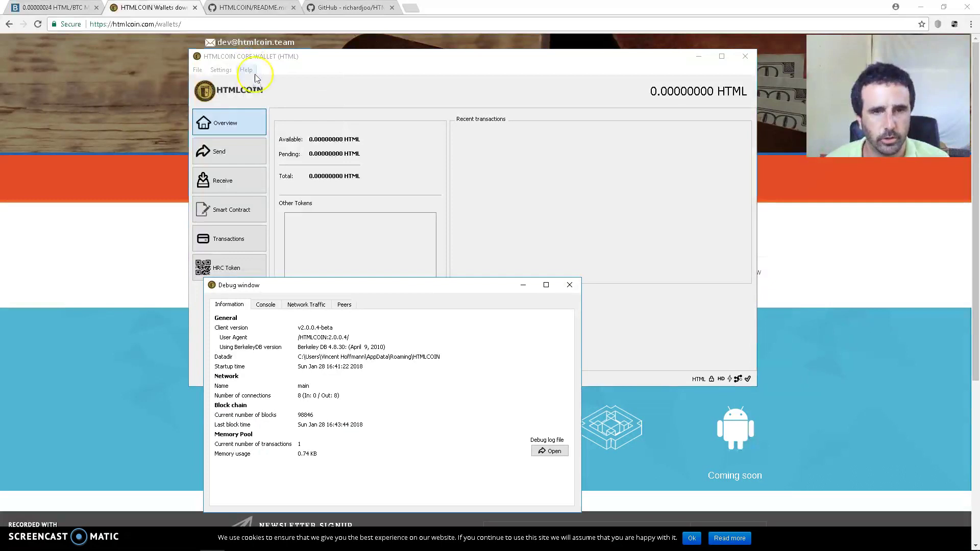
click(252, 7)
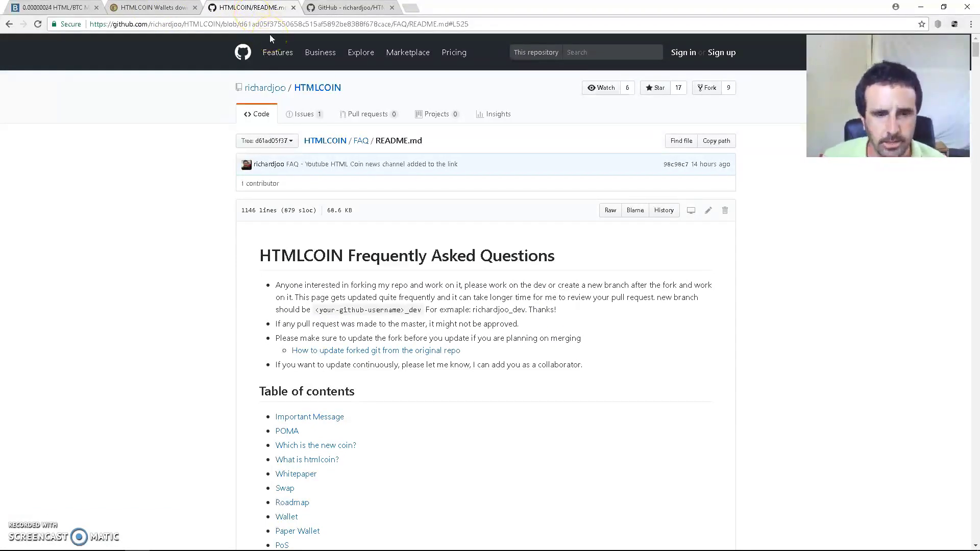
Close the extra GitHub tabs and open the FAQ private-keys link from the Telegram chat
click(348, 7)
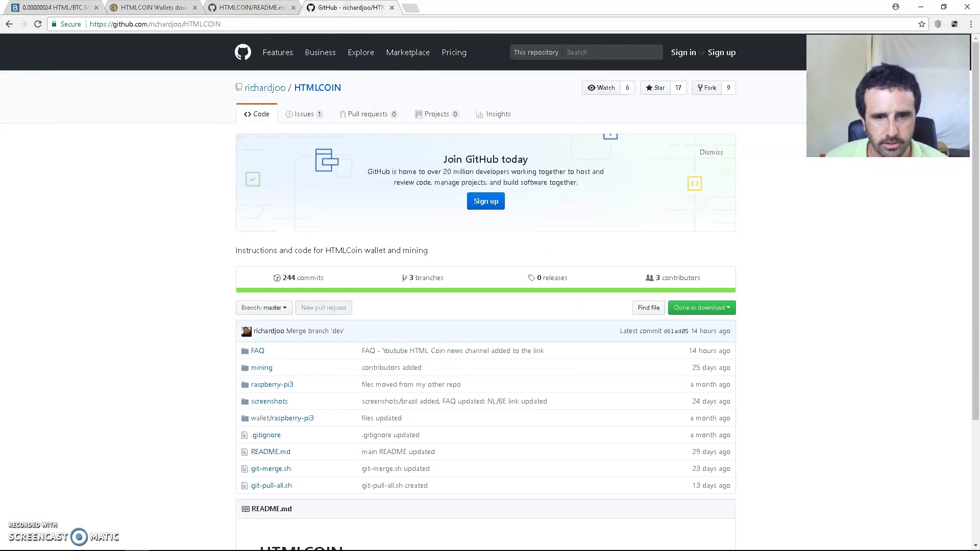
click(294, 8)
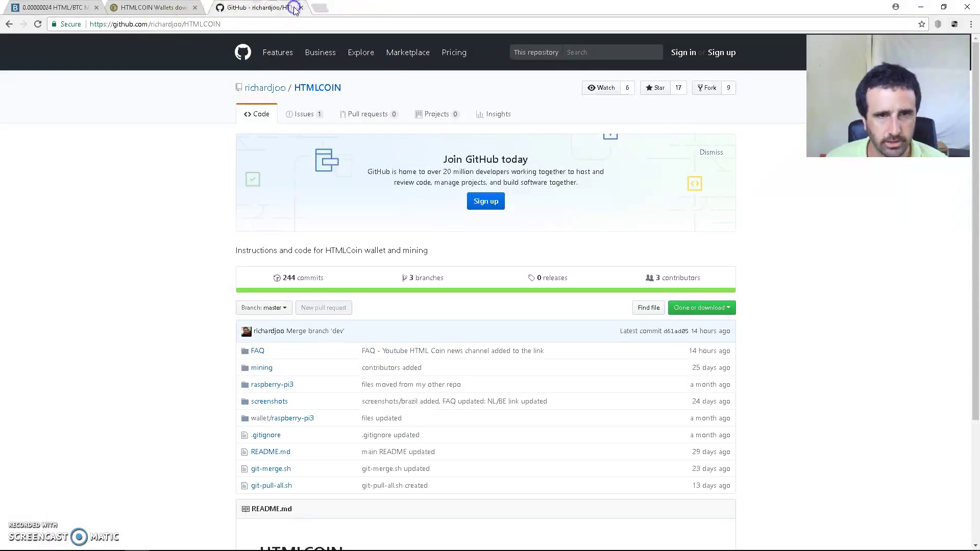
click(295, 8)
click(162, 541)
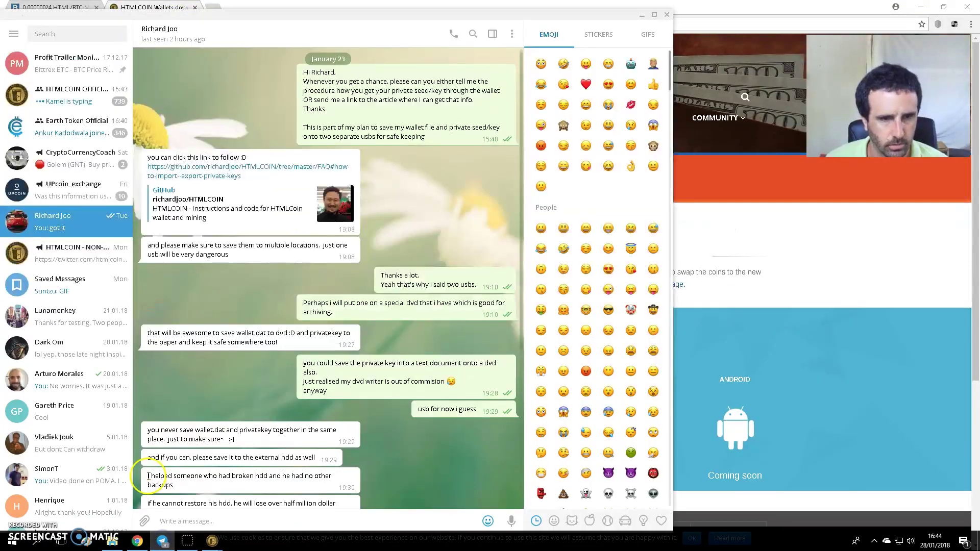
click(208, 174)
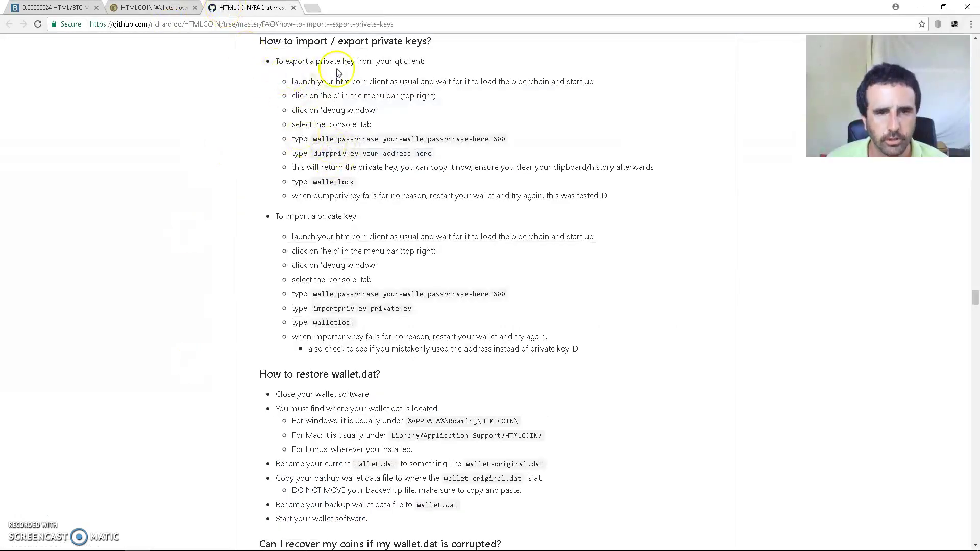
Copy the walletpassphrase command from the FAQ and open the Debug window's Console
drag(313, 139, 506, 143)
key(ctrl+c)
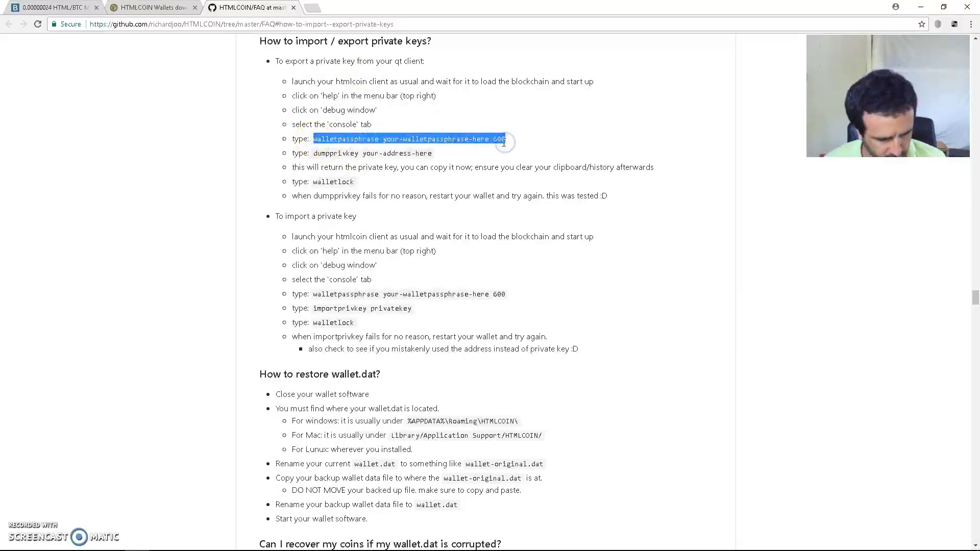
mouse_move(209, 539)
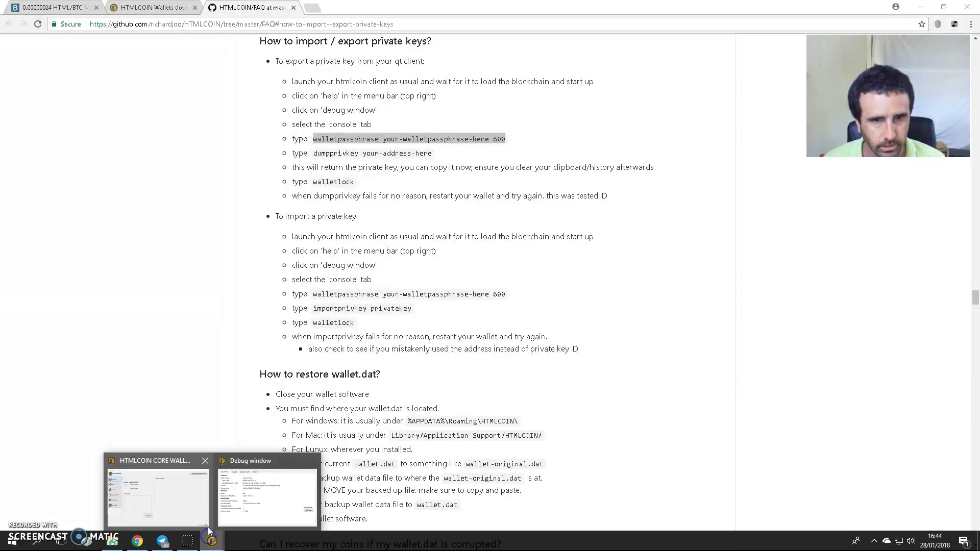
click(248, 500)
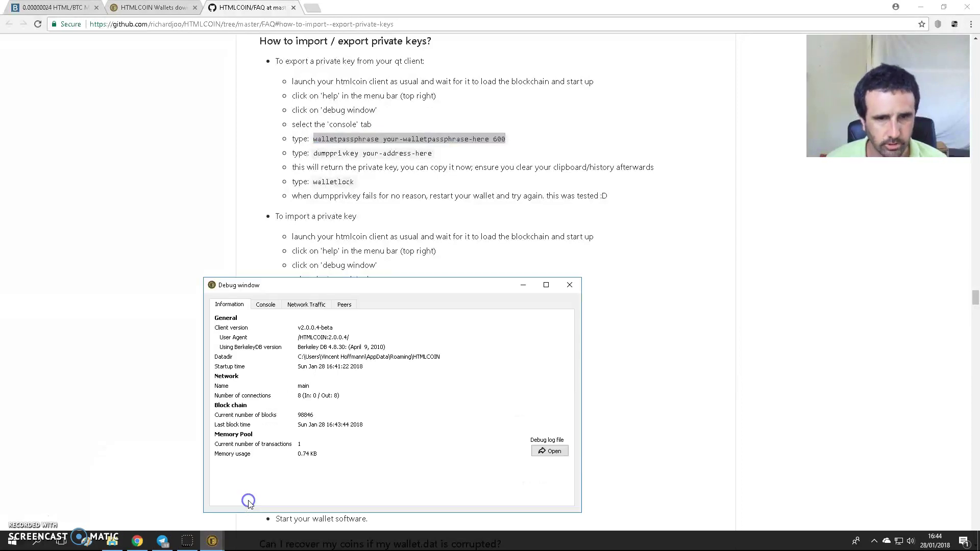
click(568, 286)
click(207, 537)
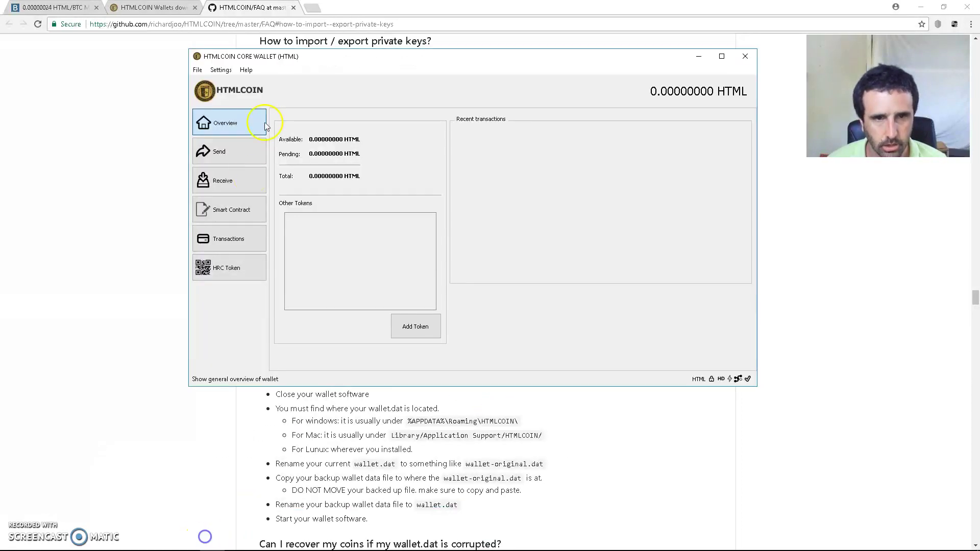
click(246, 70)
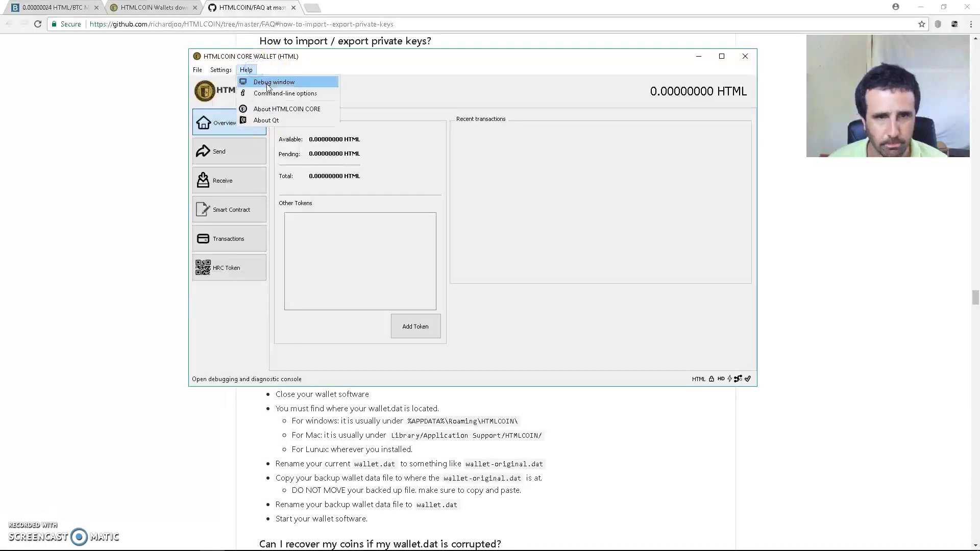
click(266, 81)
click(262, 305)
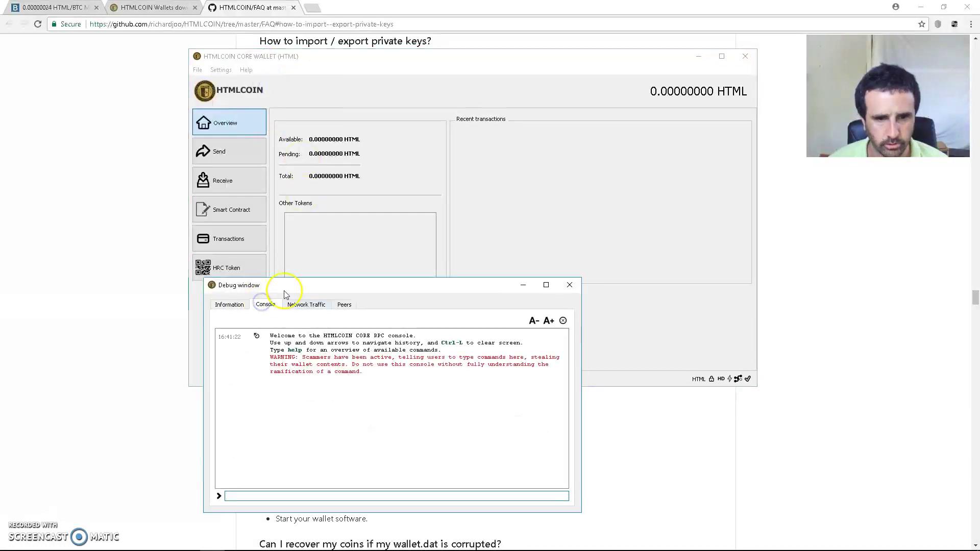
click(259, 497)
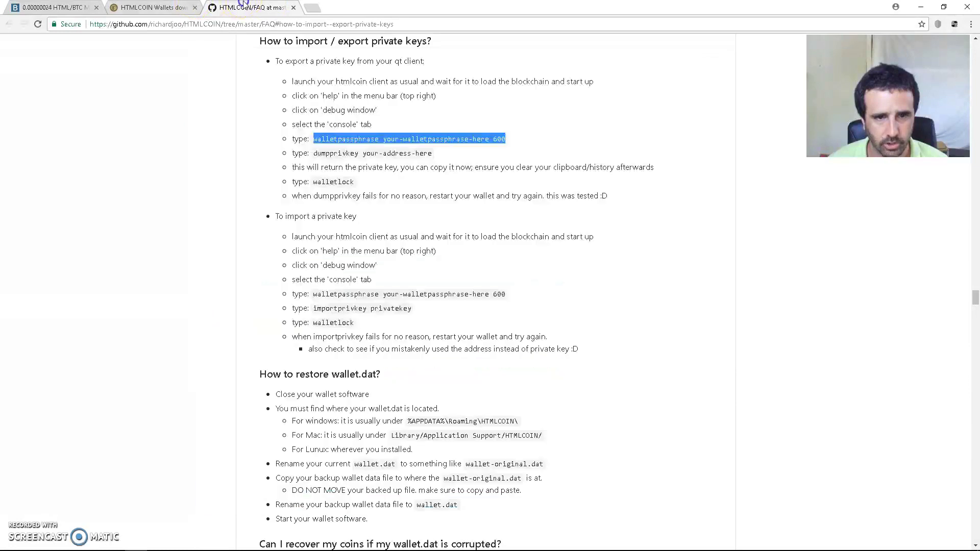
Paste walletpassphrase, replace the placeholder with the wallet passphrase, and run it for 600 seconds
click(246, 7)
mouse_move(257, 548)
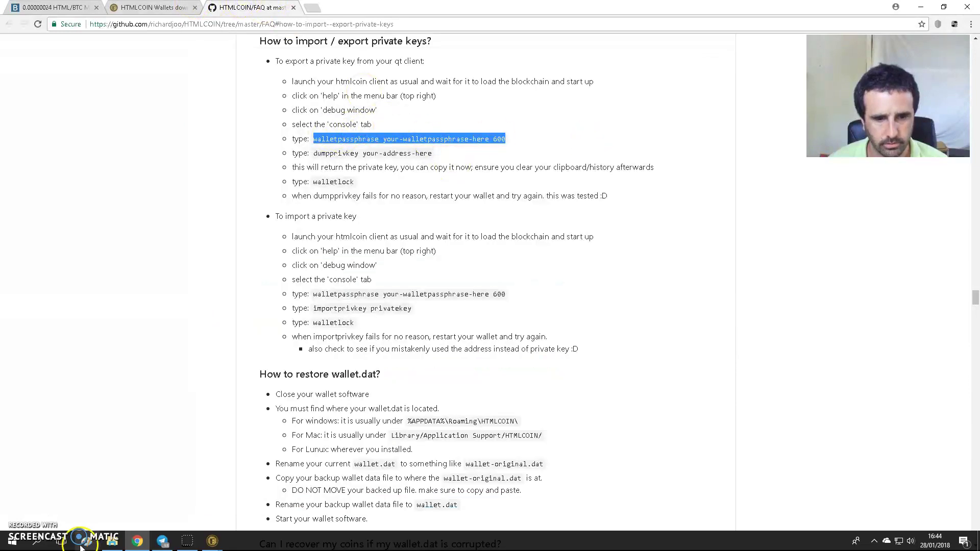
mouse_move(215, 542)
click(263, 470)
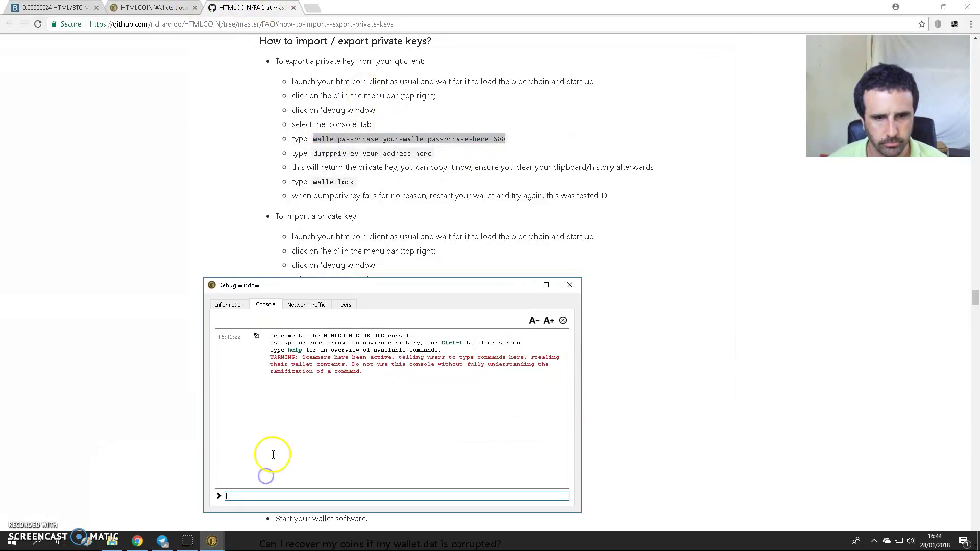
click(261, 497)
key(ctrl+v)
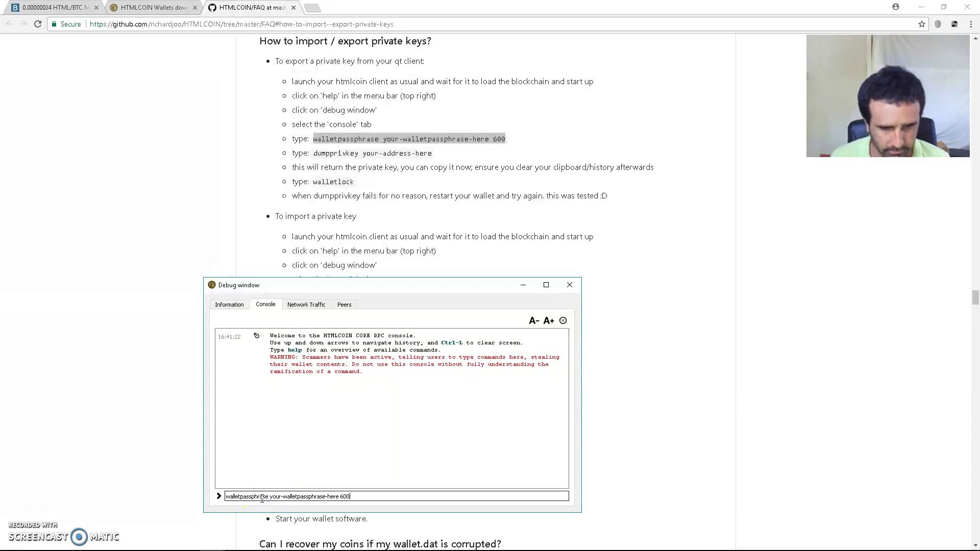
click(300, 493)
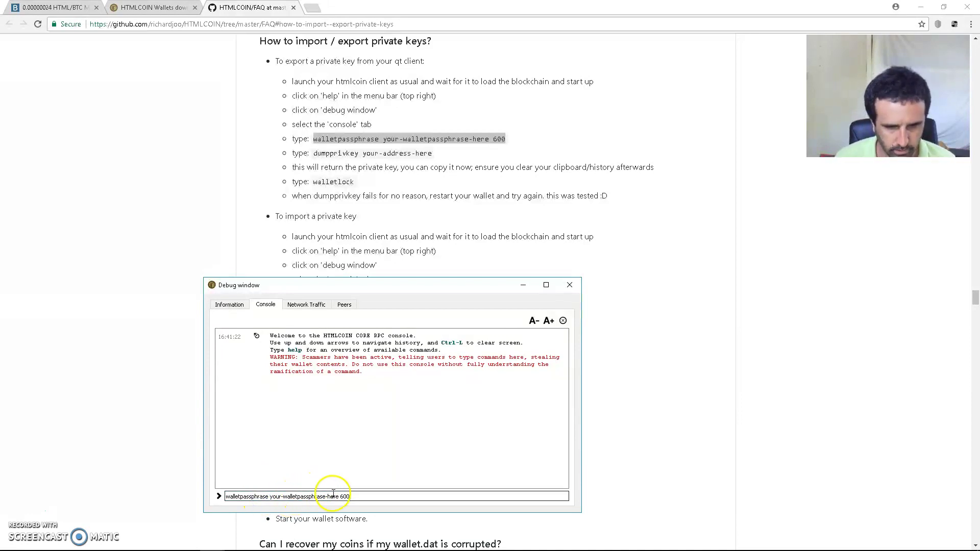
drag(339, 496, 275, 502)
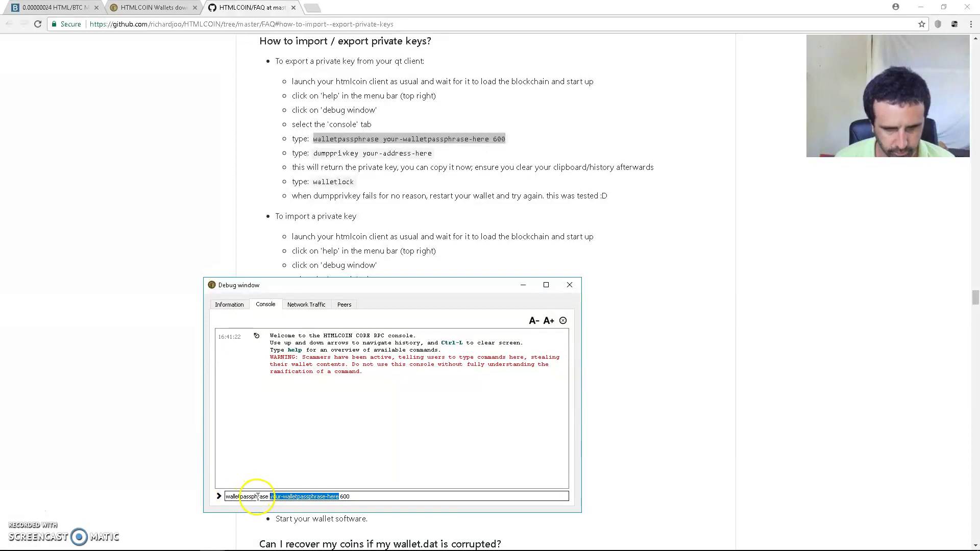
drag(270, 496, 337, 498)
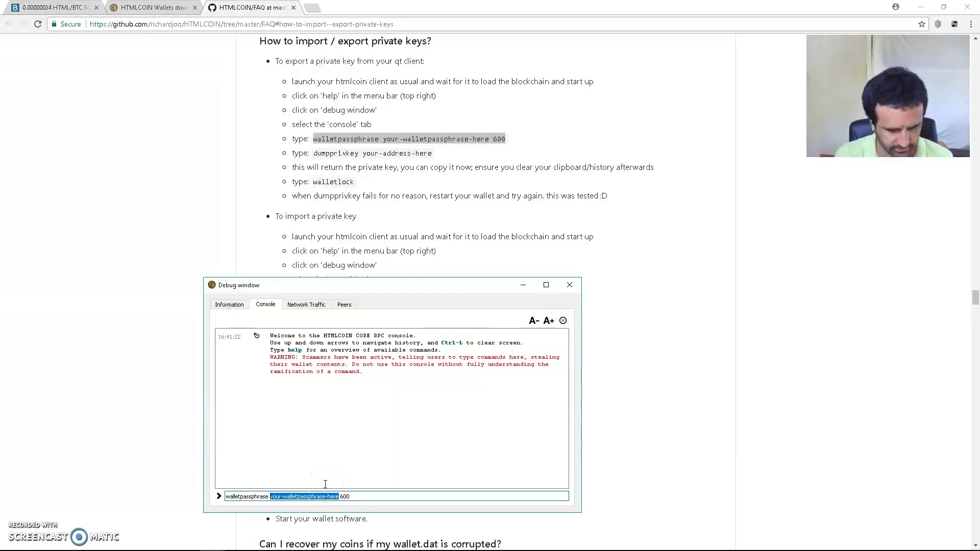
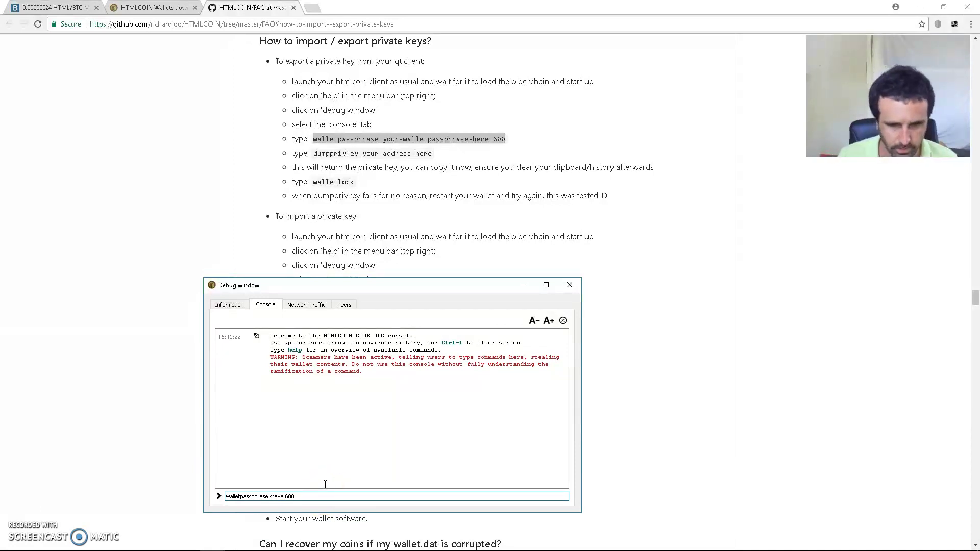
click(318, 498)
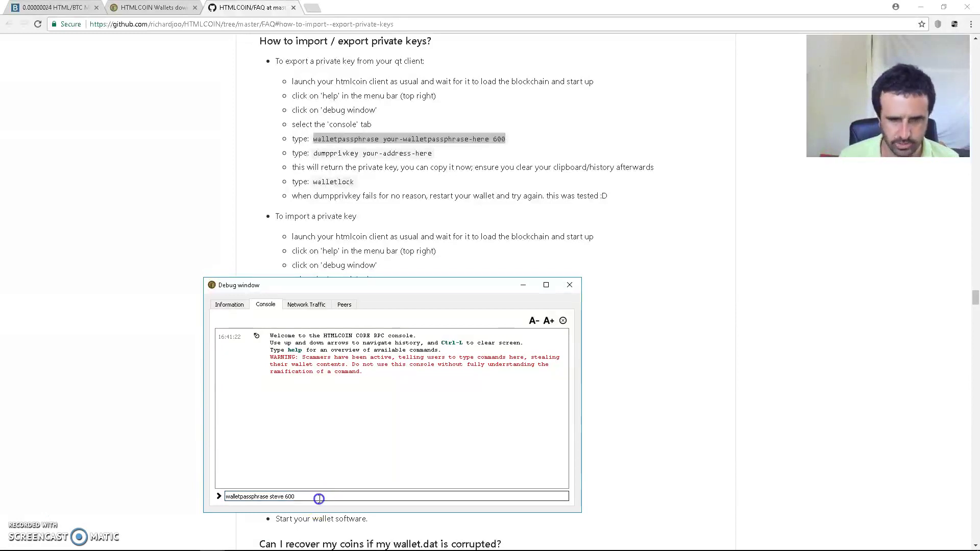
key(Return)
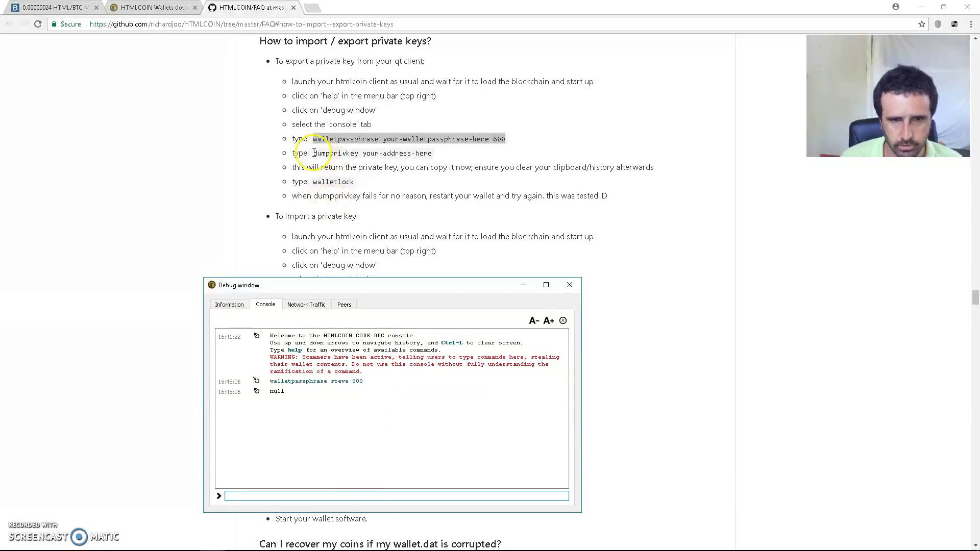
Copy the dumpprivkey command from the FAQ and paste it into the console
drag(313, 153, 431, 153)
key(ctrl+c)
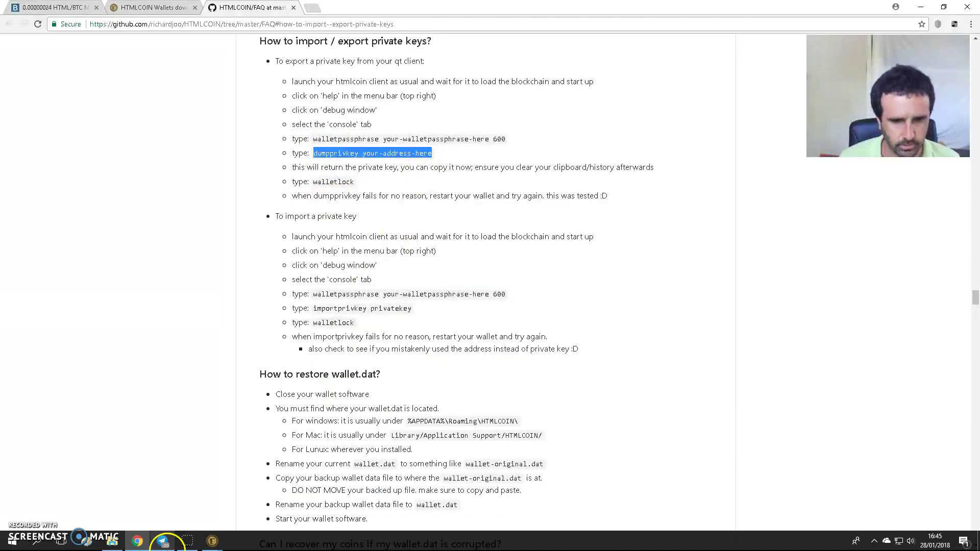
click(210, 540)
click(258, 496)
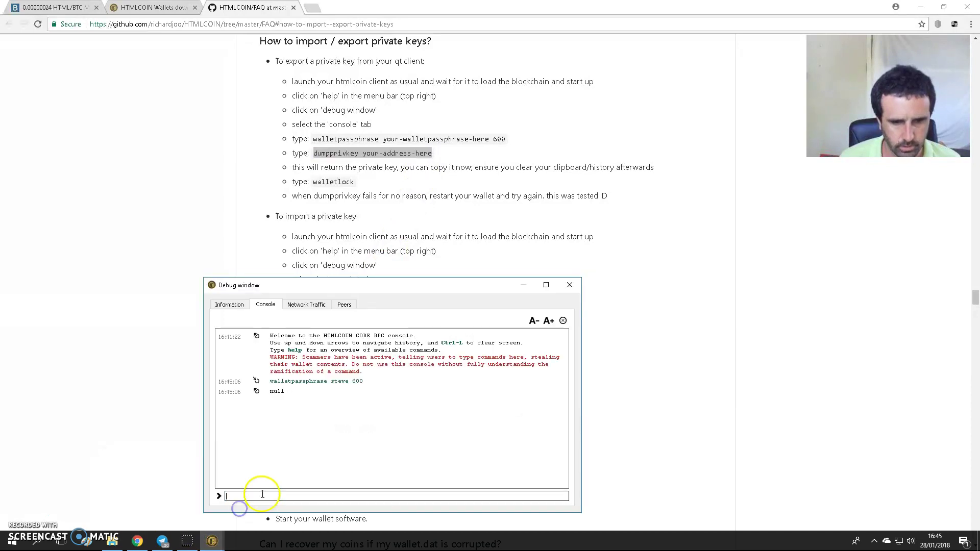
key(ctrl+v)
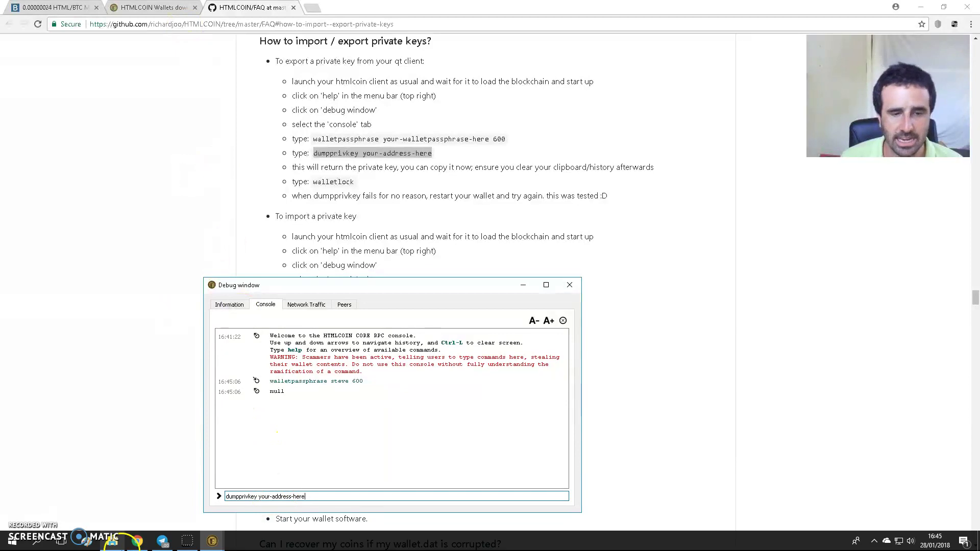
Copy the unlabelled address from Receiving addresses and select the your-address-here placeholder
mouse_move(178, 545)
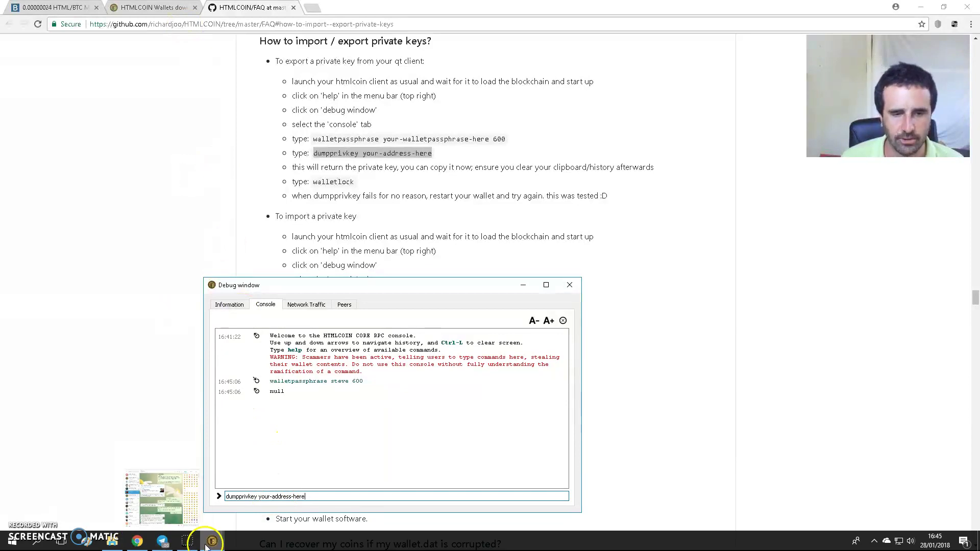
mouse_move(211, 542)
click(172, 500)
click(197, 70)
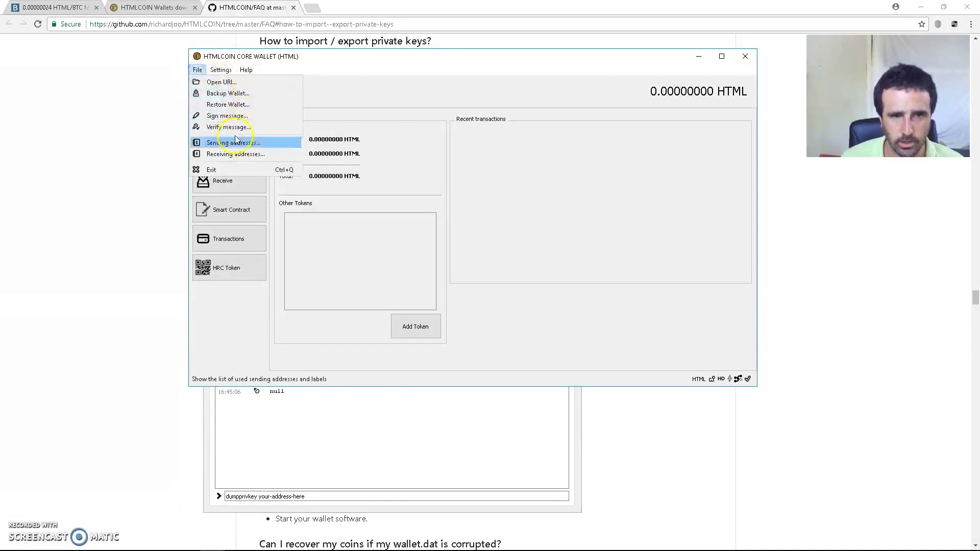
click(235, 154)
click(603, 164)
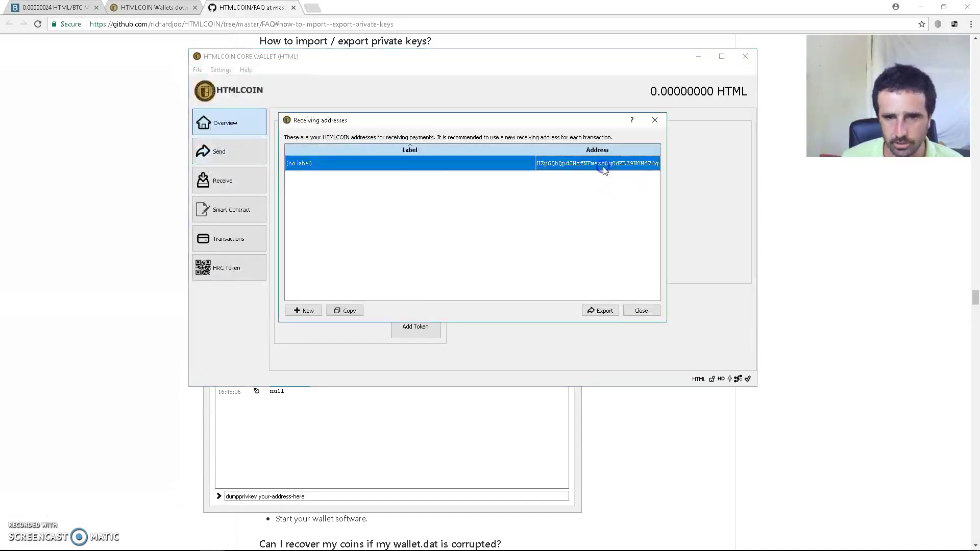
click(346, 310)
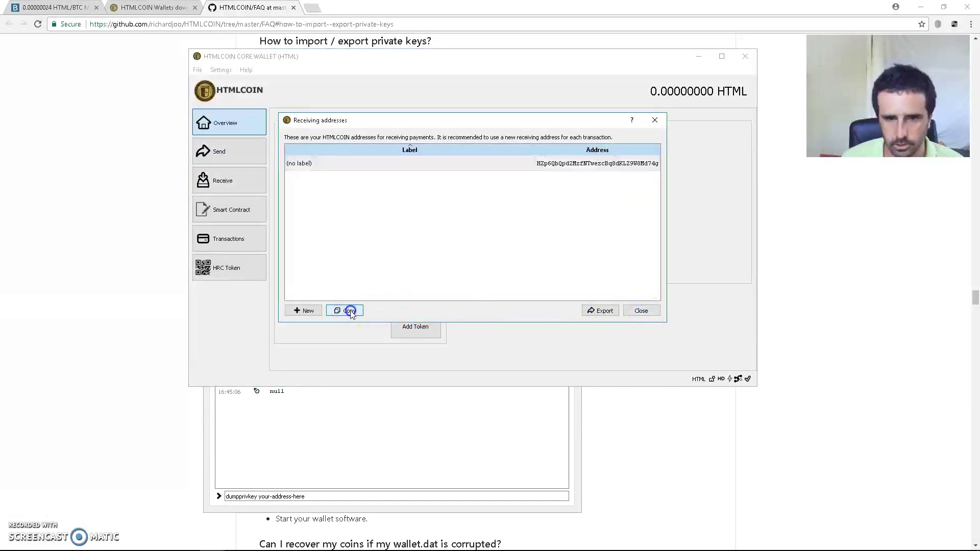
click(263, 473)
click(303, 498)
drag(304, 498, 259, 497)
Paste the receiving address into dumpprivkey, run it, and select the returned private key
key(ctrl+v)
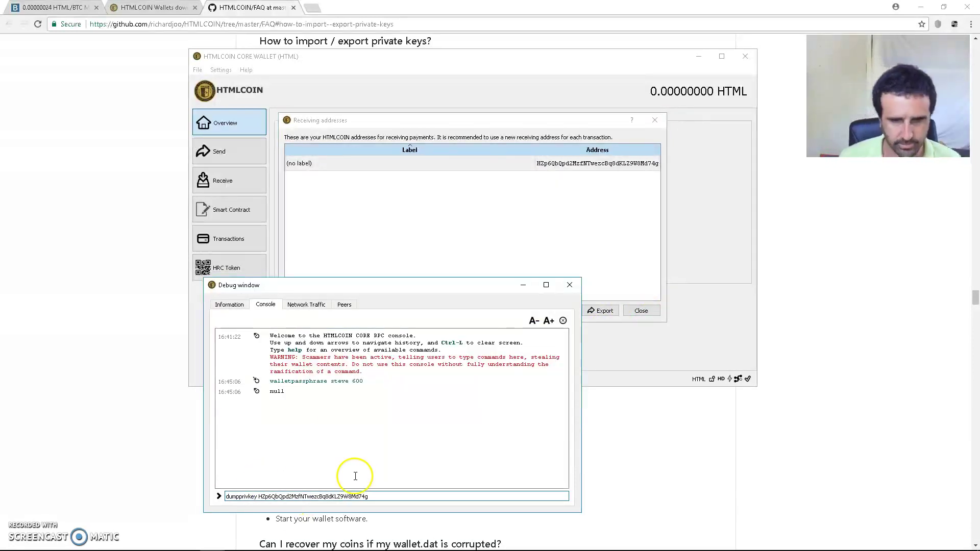
key(Return)
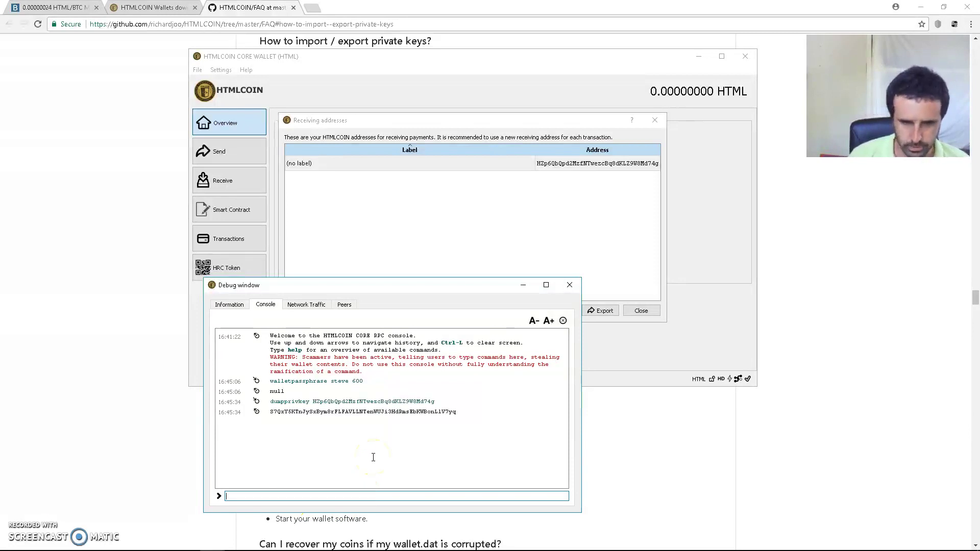
triple_click(427, 416)
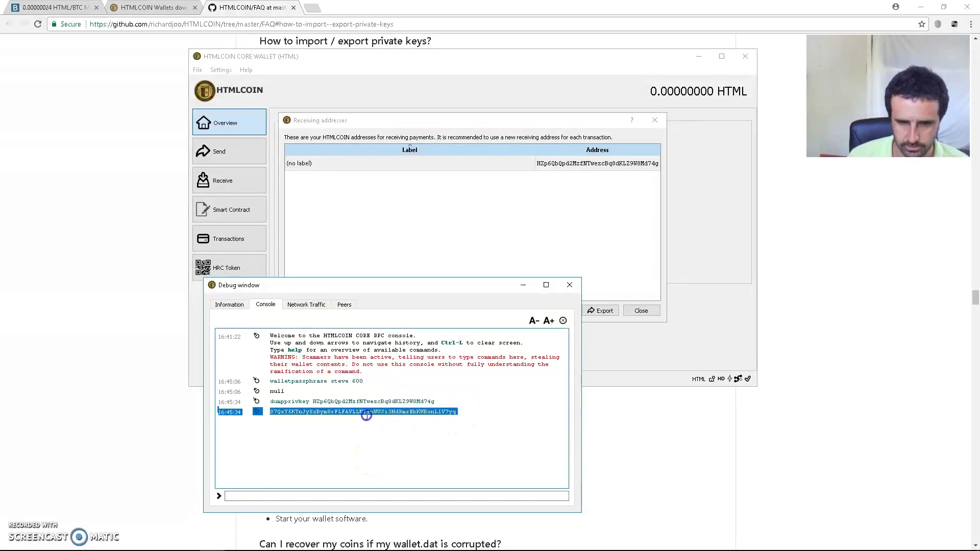
click(431, 415)
triple_click(450, 411)
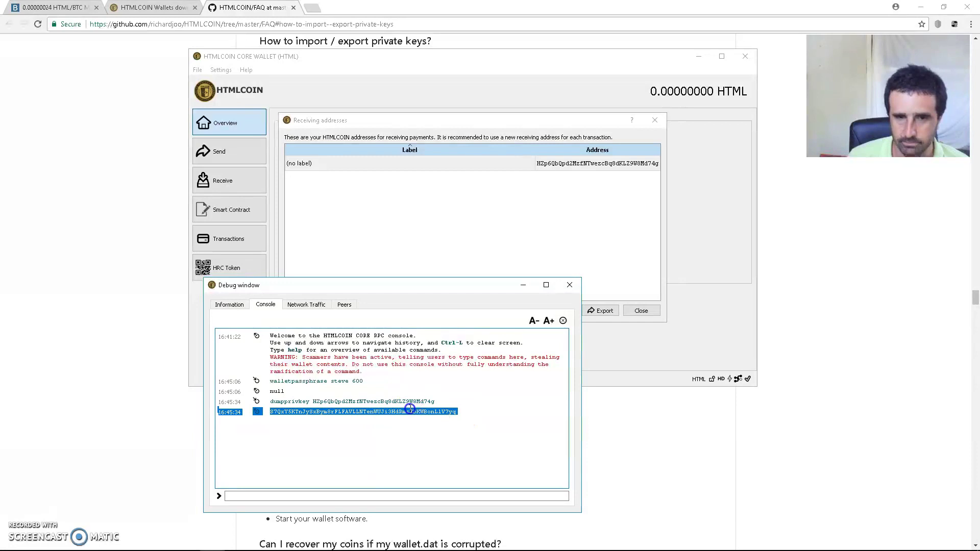
click(256, 415)
double_click(283, 412)
click(311, 412)
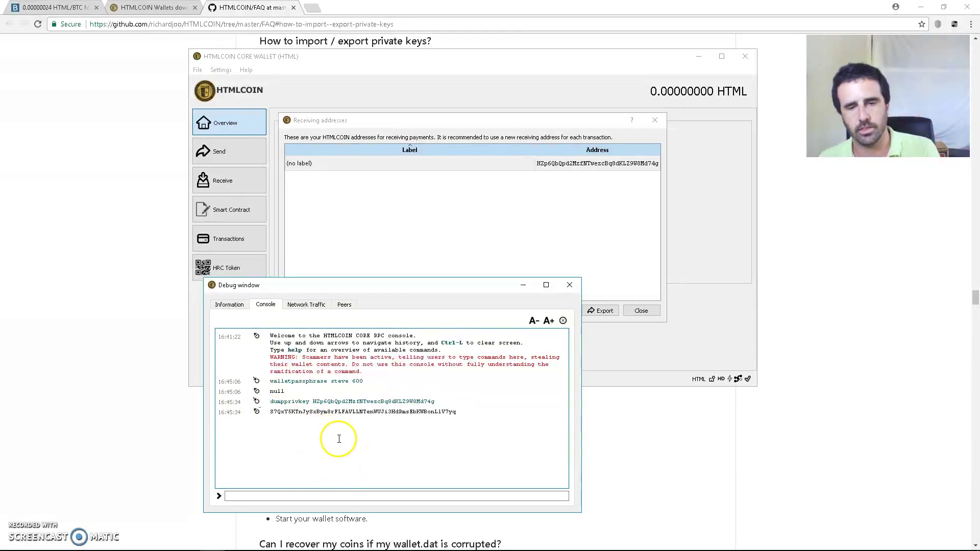
double_click(354, 412)
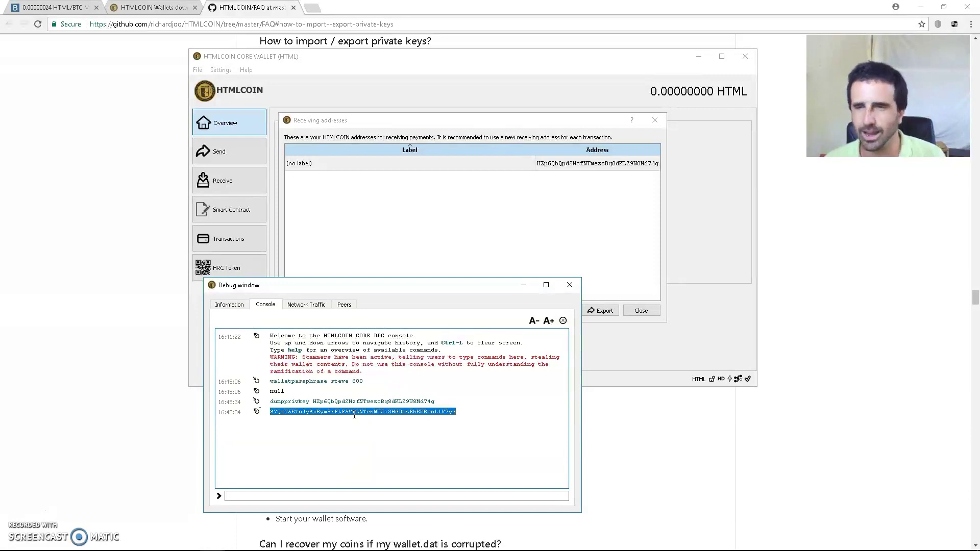
click(324, 427)
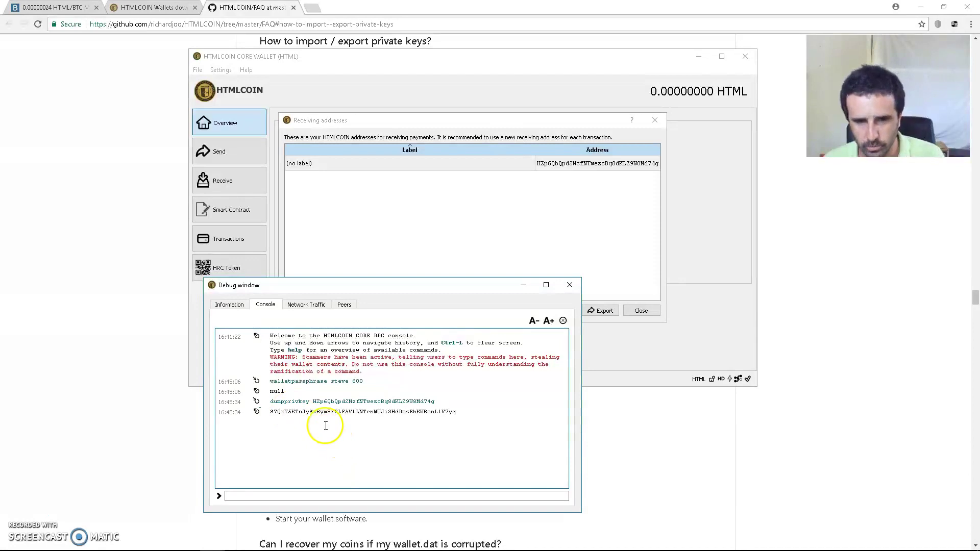
drag(314, 411, 310, 411)
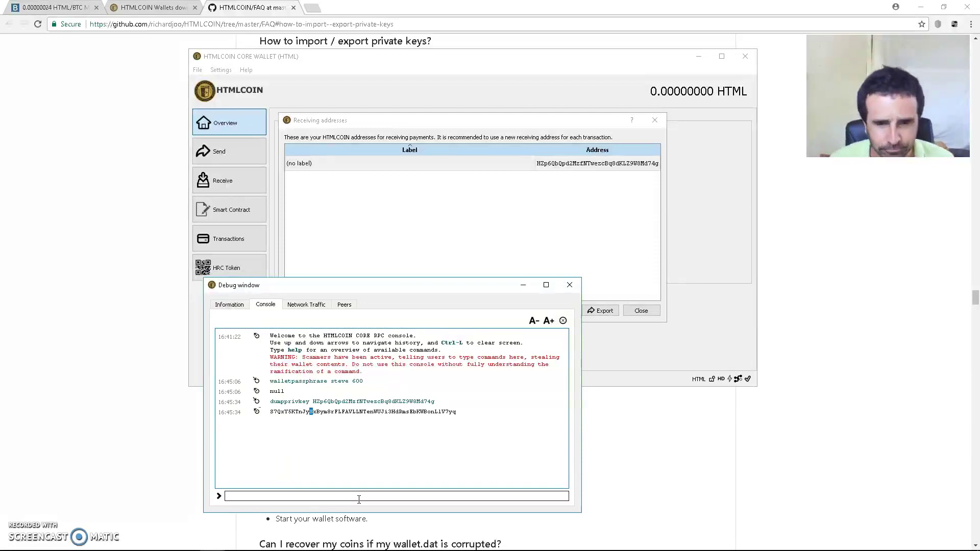
click(409, 416)
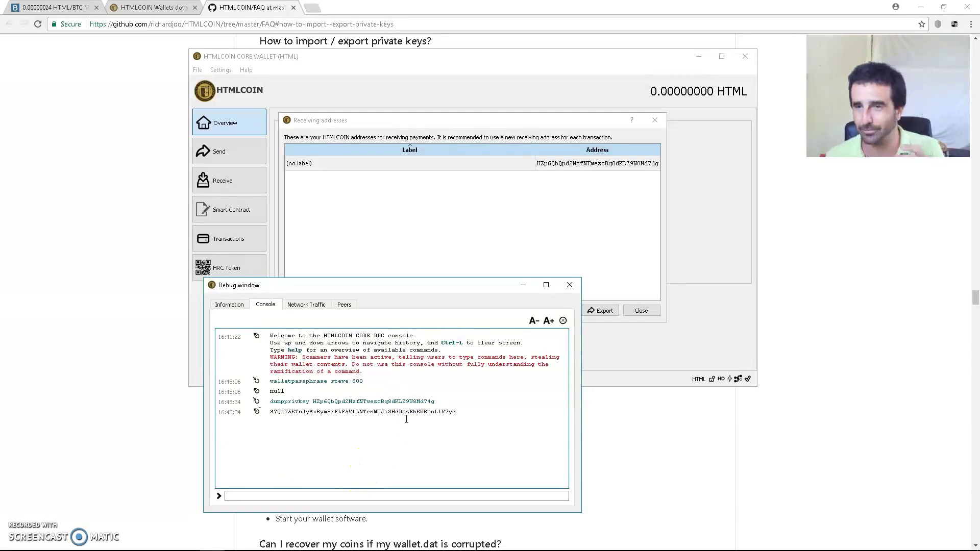
click(401, 419)
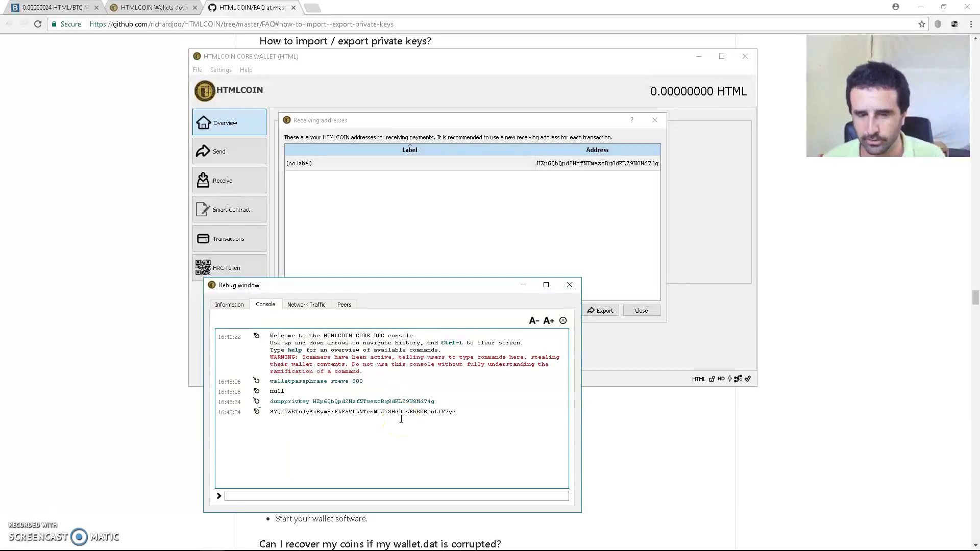
click(415, 411)
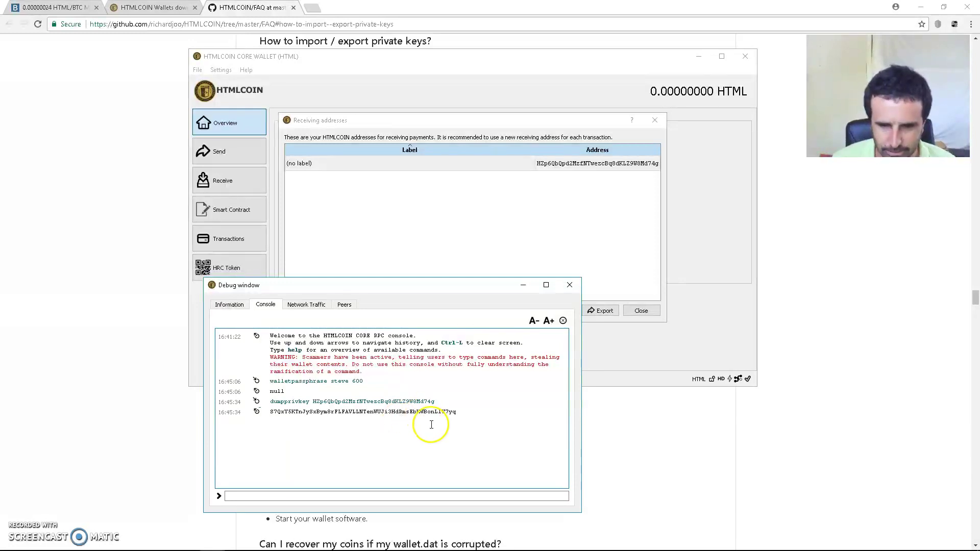
drag(427, 412, 431, 412)
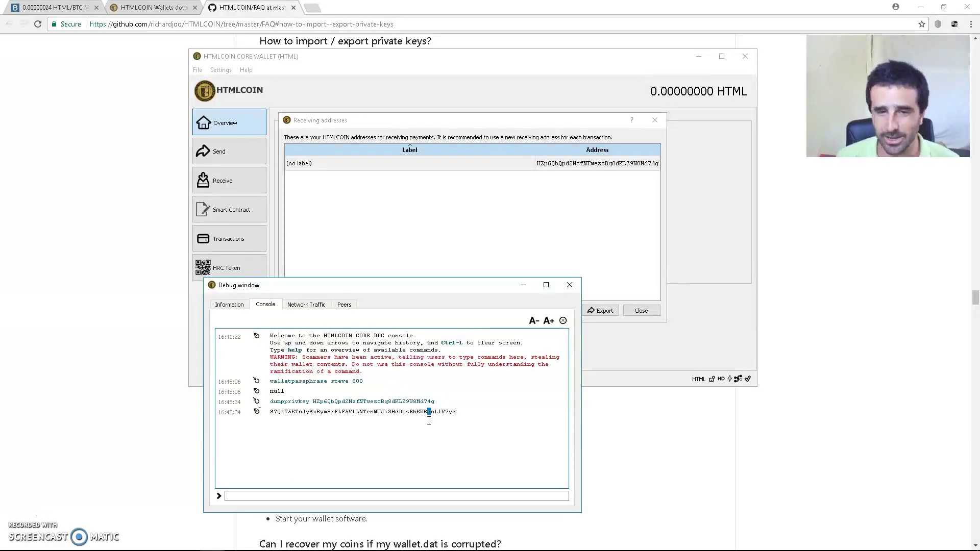
click(320, 337)
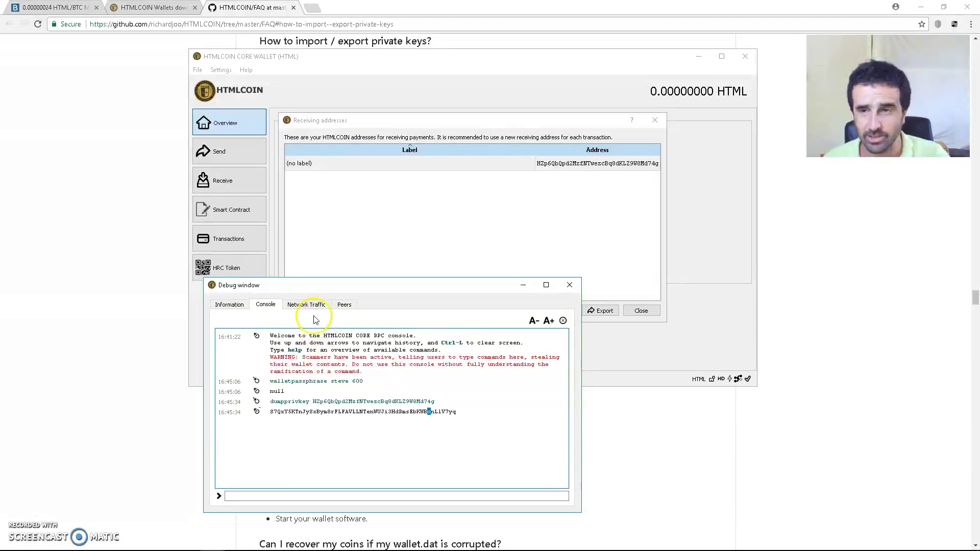
click(395, 412)
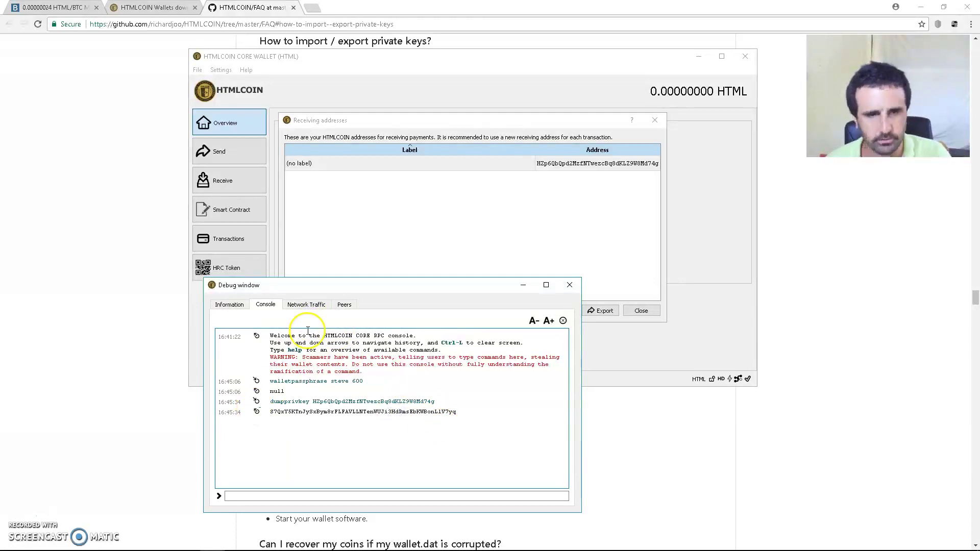
Close the Debug window, browse from Restore Wallet, then cancel the file picker and restore dialog
click(569, 285)
click(198, 71)
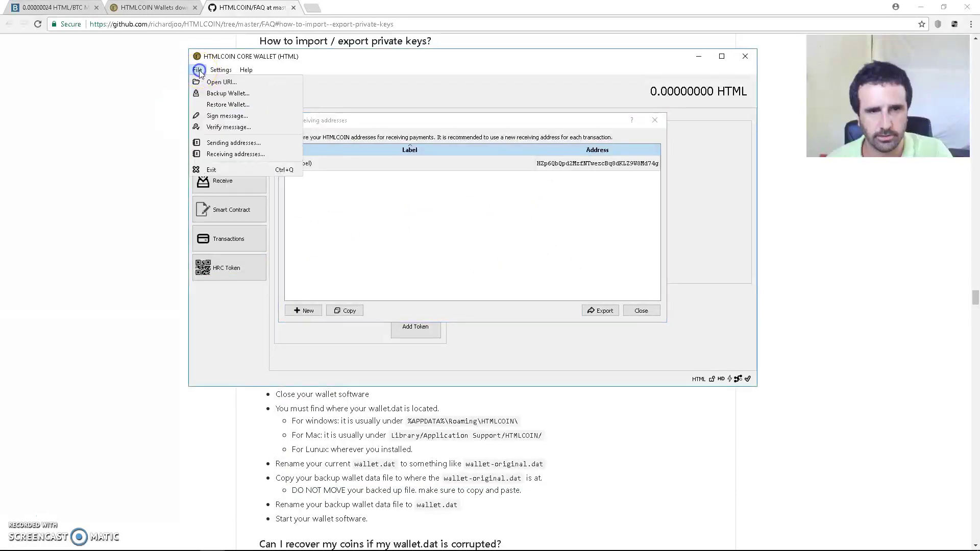
click(215, 104)
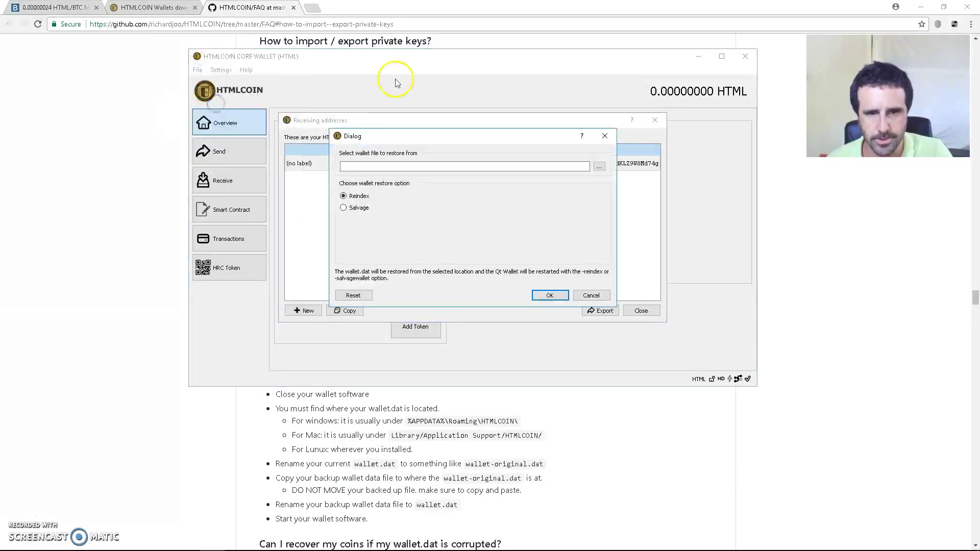
click(599, 169)
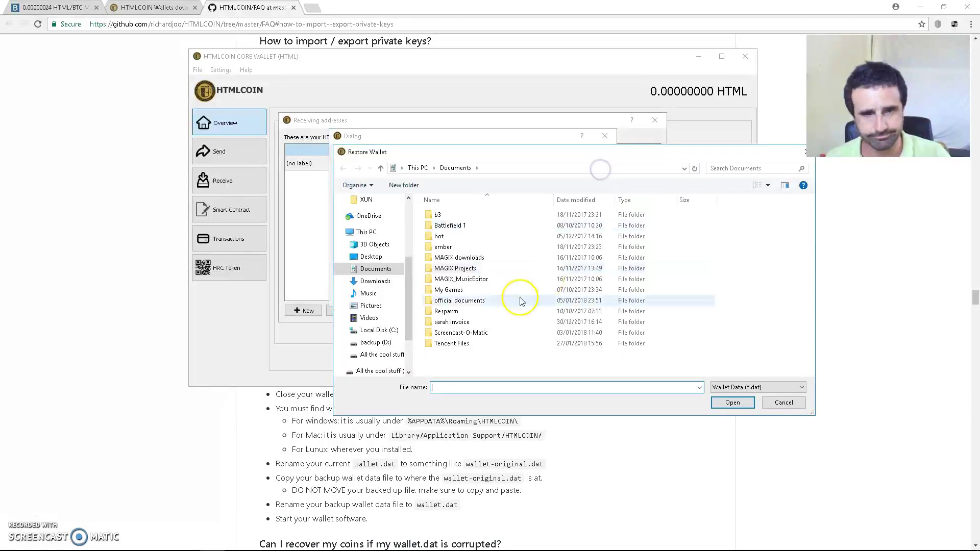
click(782, 405)
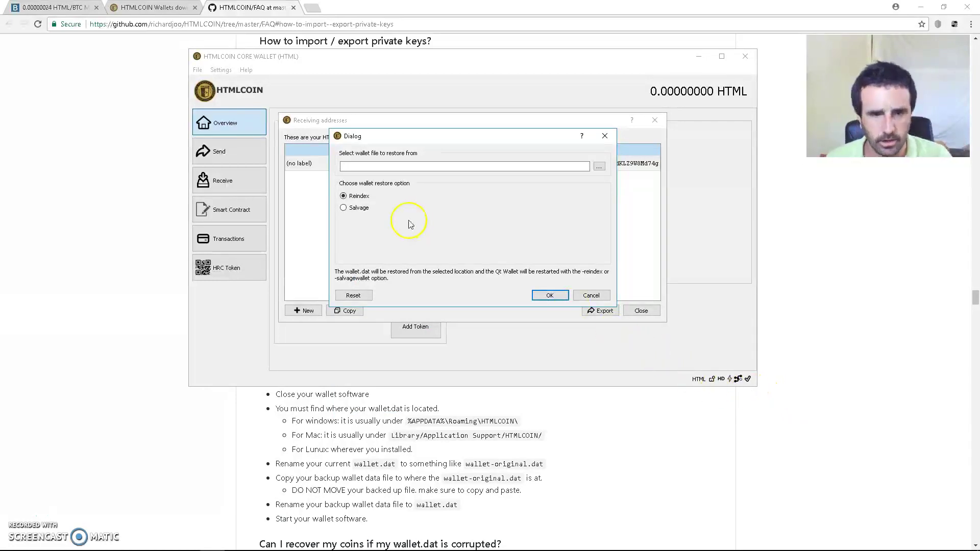
click(591, 295)
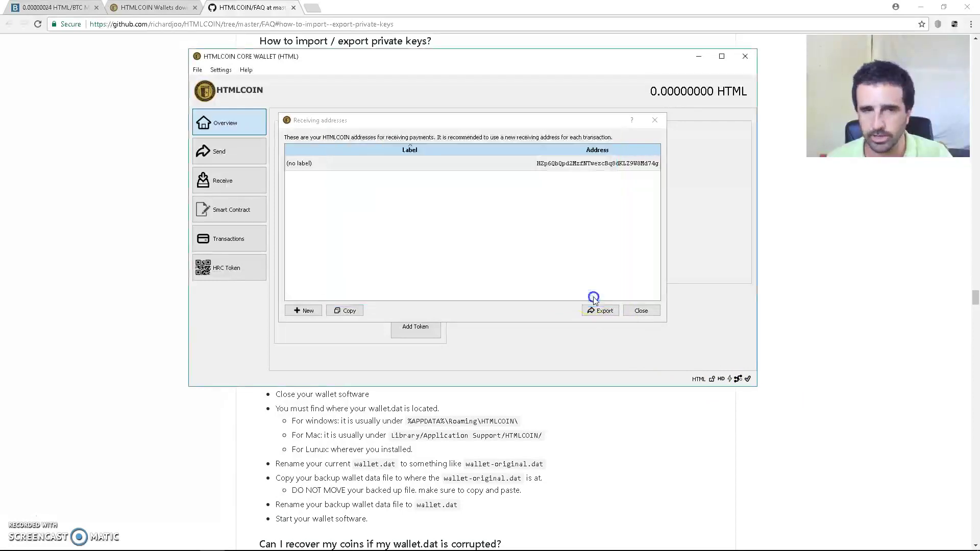
click(258, 9)
scroll(390, 344, up, 20)
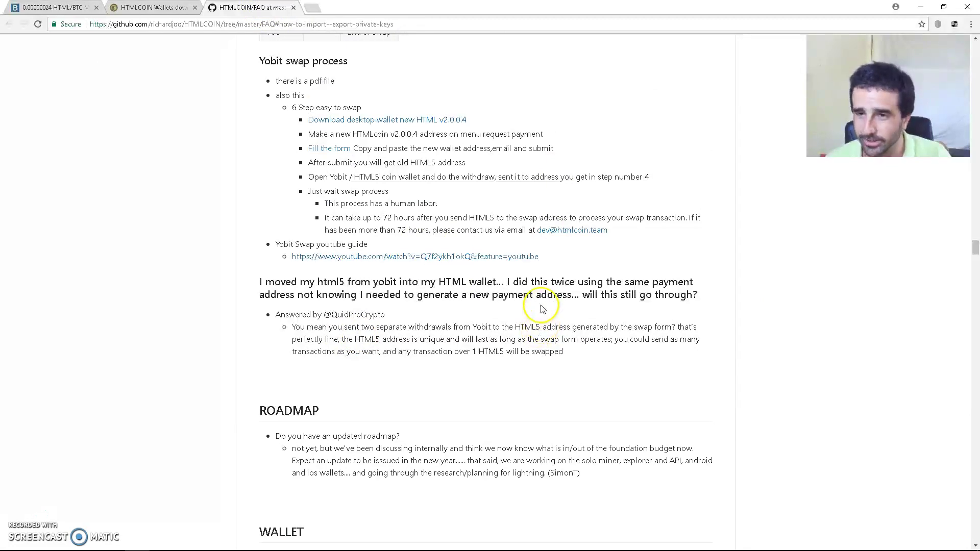
mouse_move(280, 545)
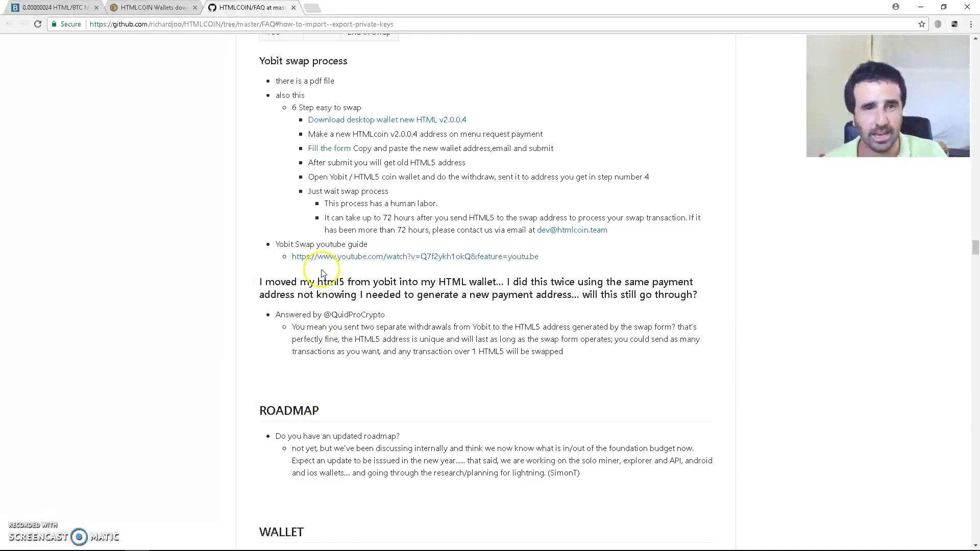
scroll(509, 433, up, 20)
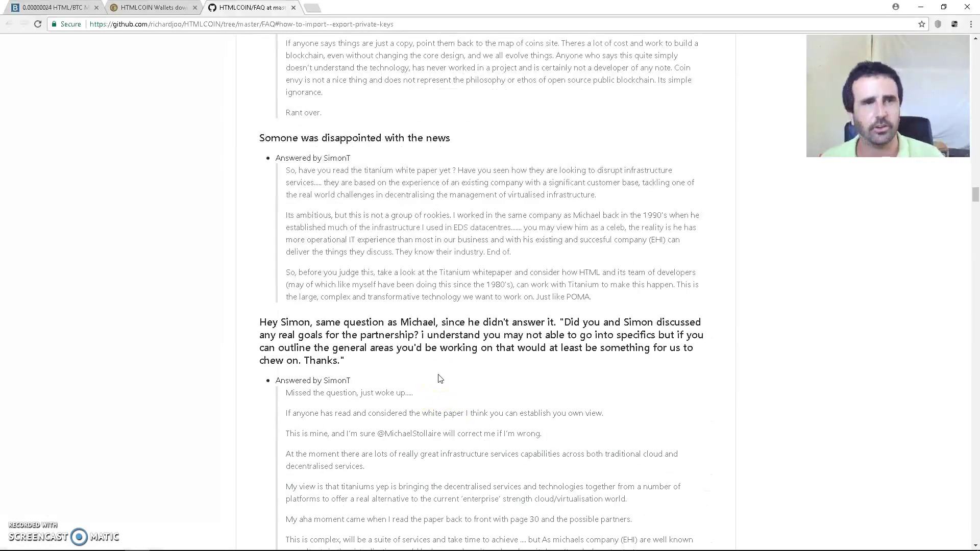
Show Chrome's HTMLCOIN Wallets page, then bring the wallet's Receiving addresses window in front
click(182, 10)
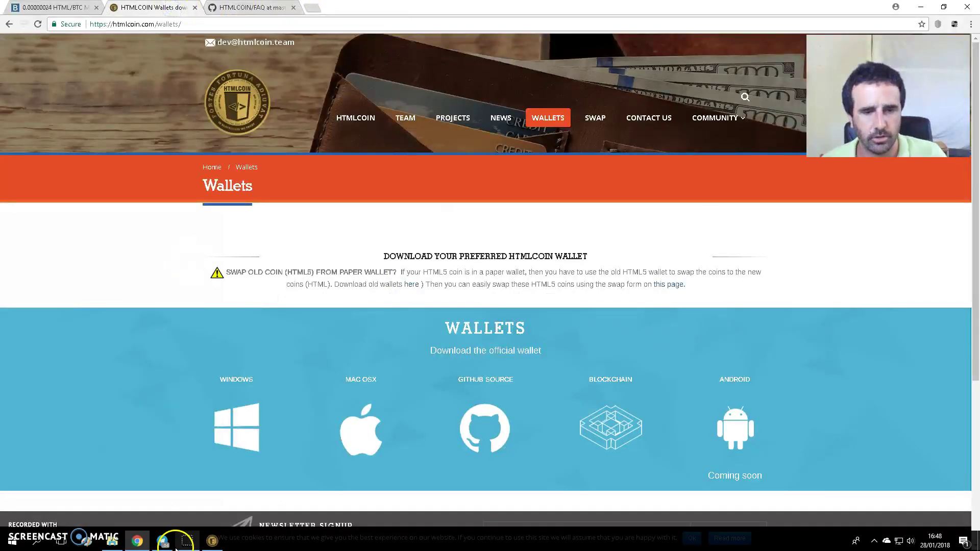
click(209, 543)
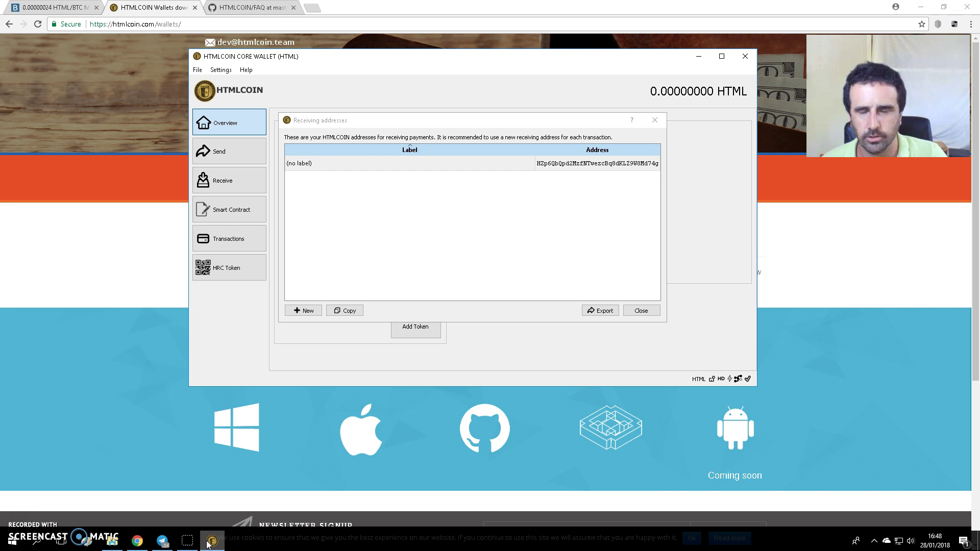